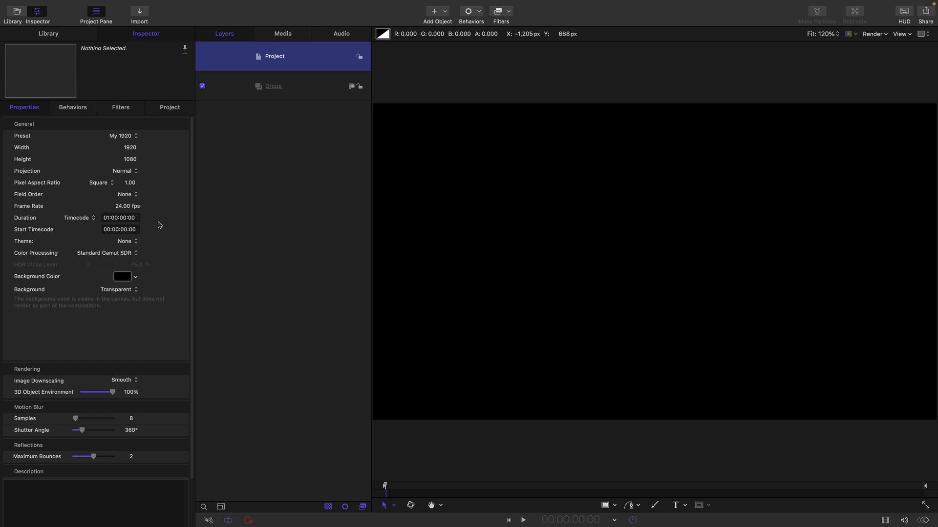
Step: With the Group selected, draw a Bezier wave of three smooth peaks and troughs across the canvas
click(300, 90)
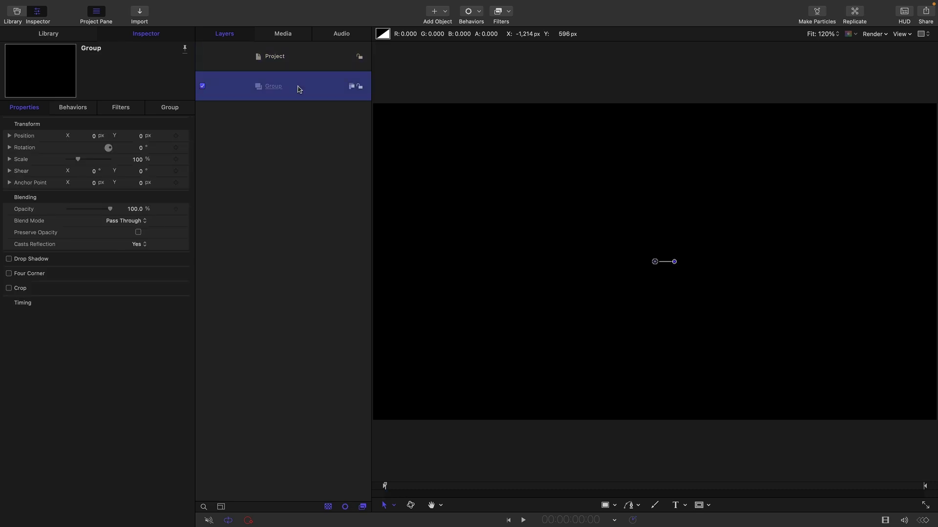
click(630, 506)
scroll(623, 329, down, 3)
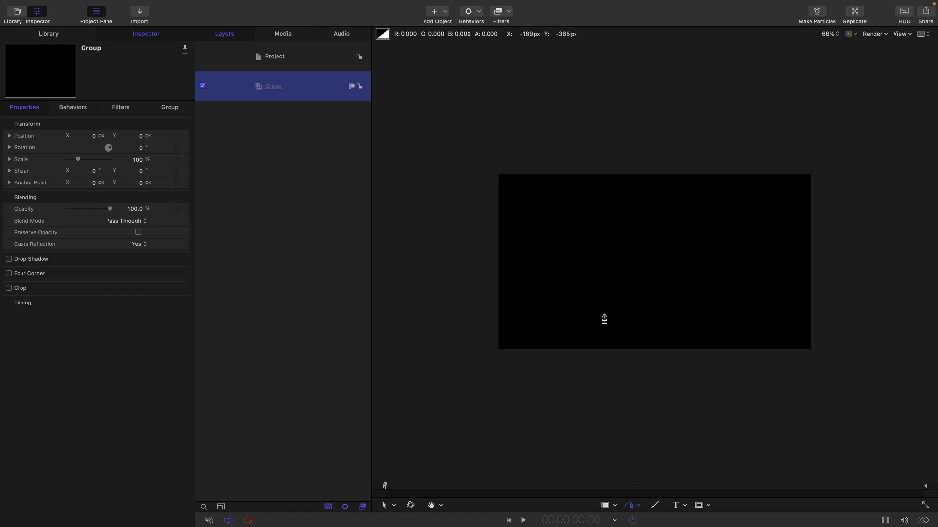
click(475, 287)
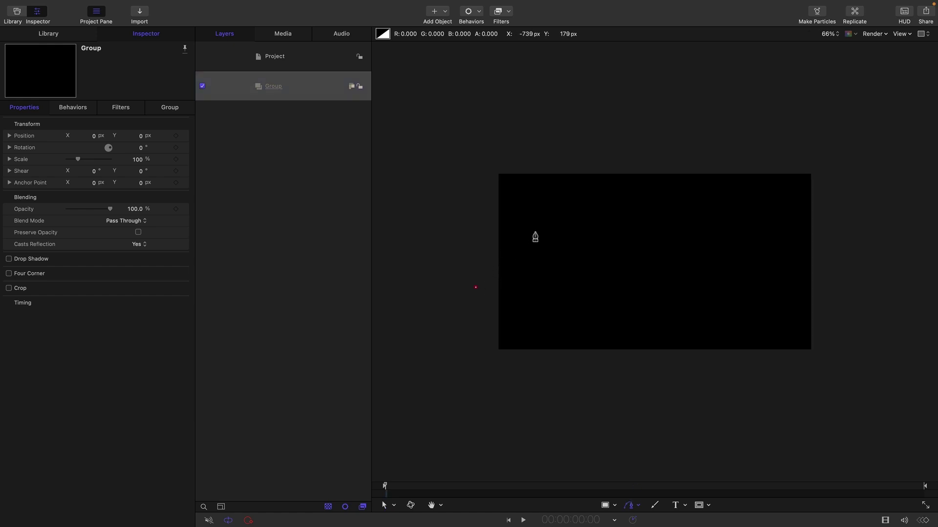
drag(535, 236, 558, 255)
drag(596, 294, 618, 291)
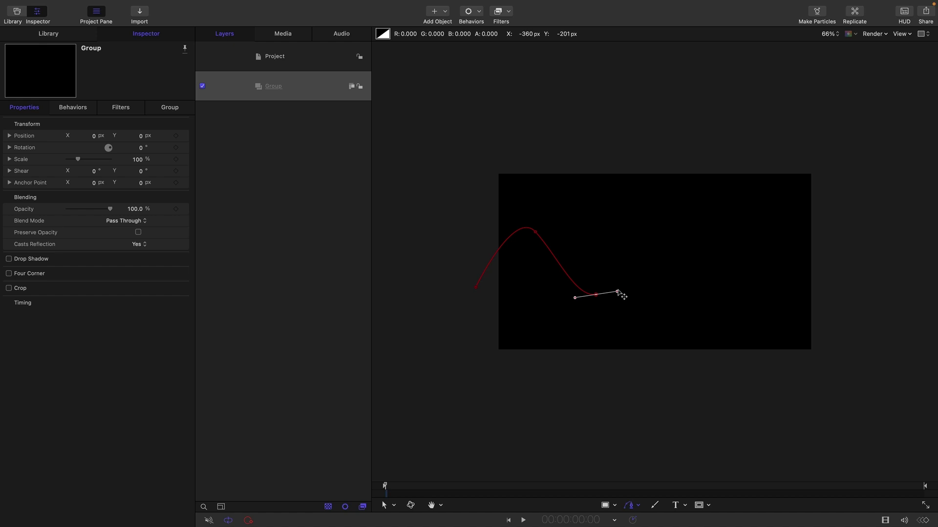
drag(647, 223, 672, 237)
drag(701, 296, 728, 293)
drag(754, 229, 781, 229)
drag(803, 295, 828, 292)
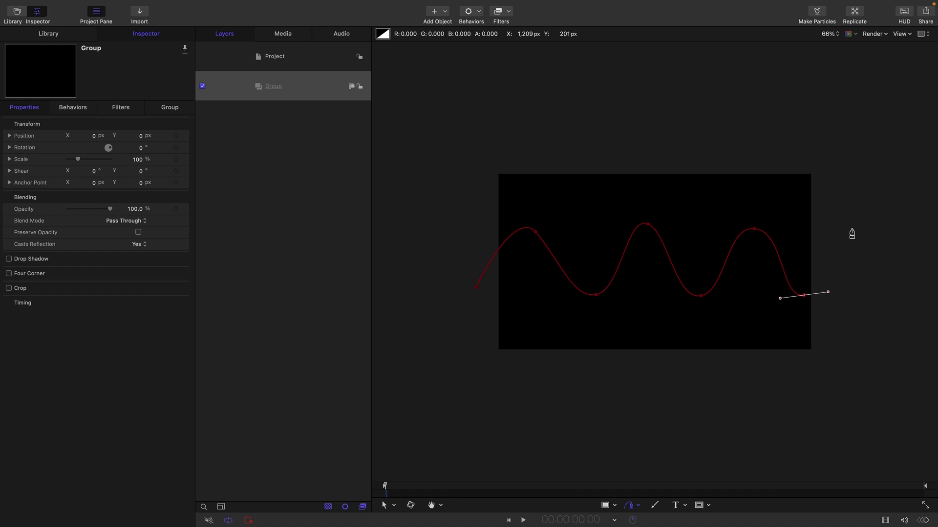
drag(852, 229, 872, 230)
key(Return)
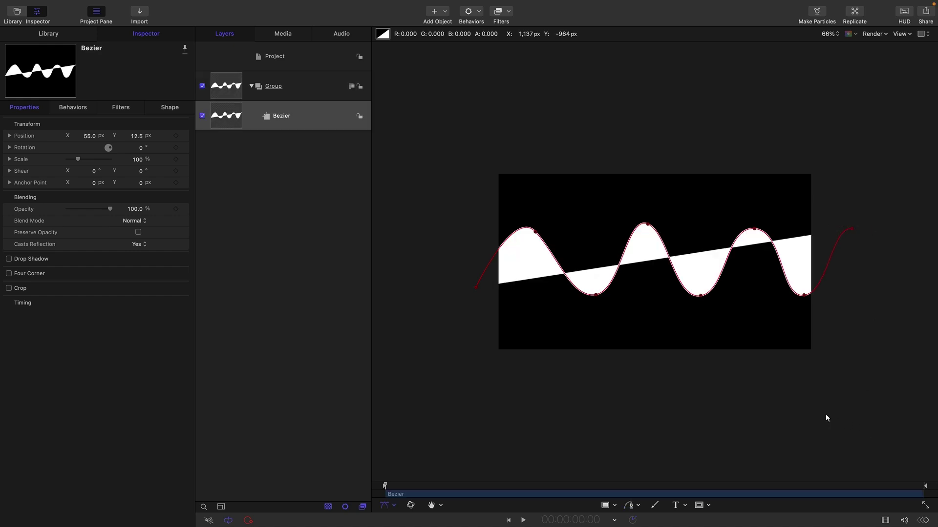
Step: Reset the wave's Position parameter to 0,0 and set its Outline Width to 2
right_click(122, 130)
click(131, 128)
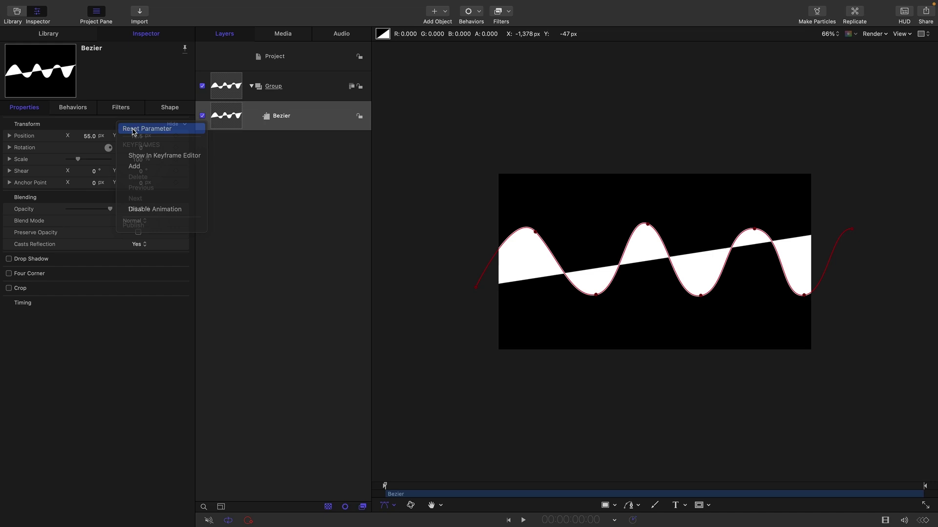
click(169, 108)
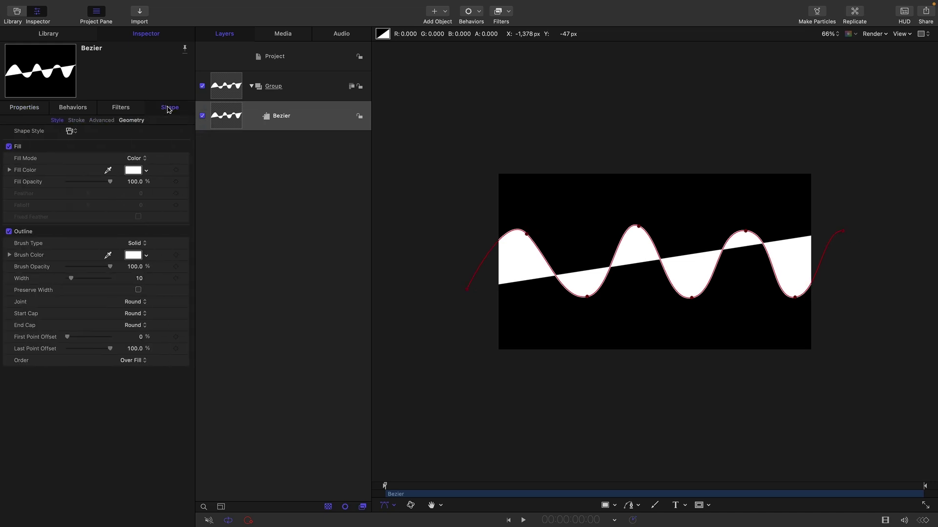
click(139, 278)
text(2)
key(Return)
key(shift+z)
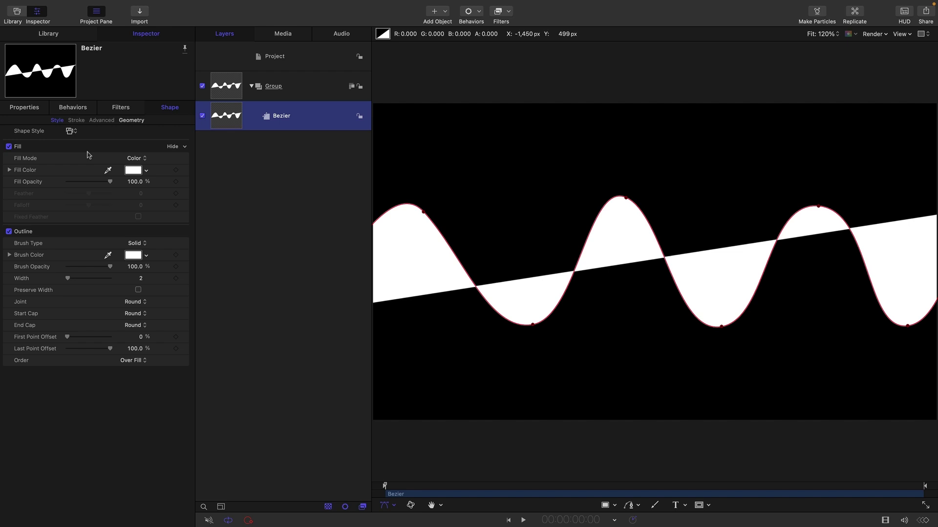
Step: Switch the wave's fill mode to a Grayscale gradient
click(137, 159)
click(141, 171)
click(137, 170)
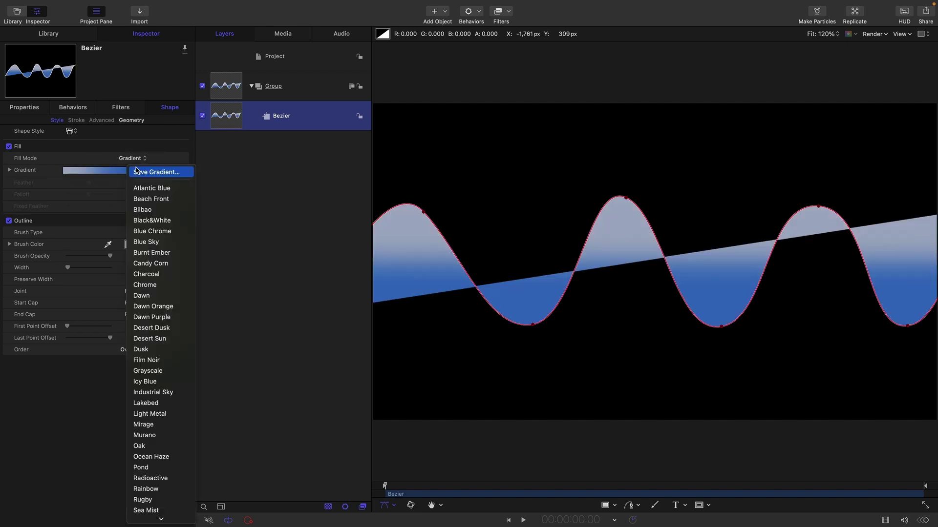
click(144, 372)
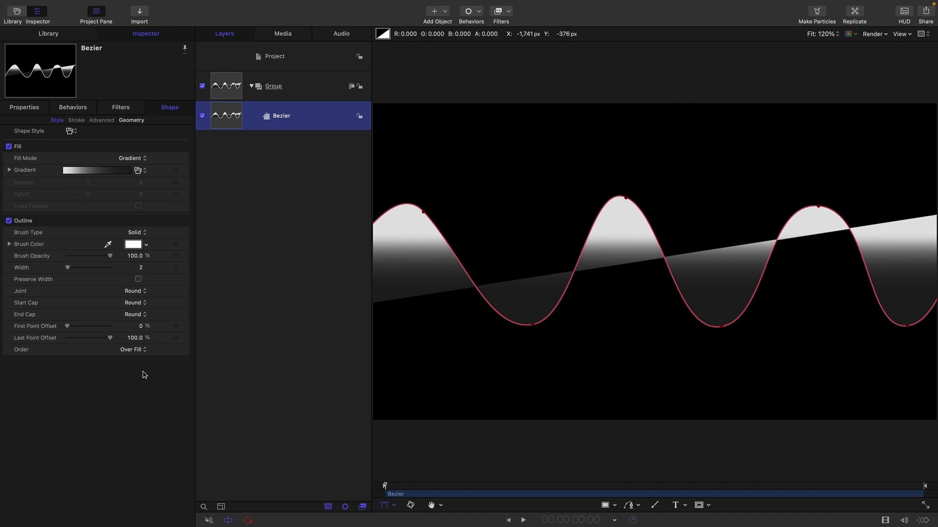
Step: Add an end opacity stop at 0% and set the starting stop to 25% opacity
click(9, 170)
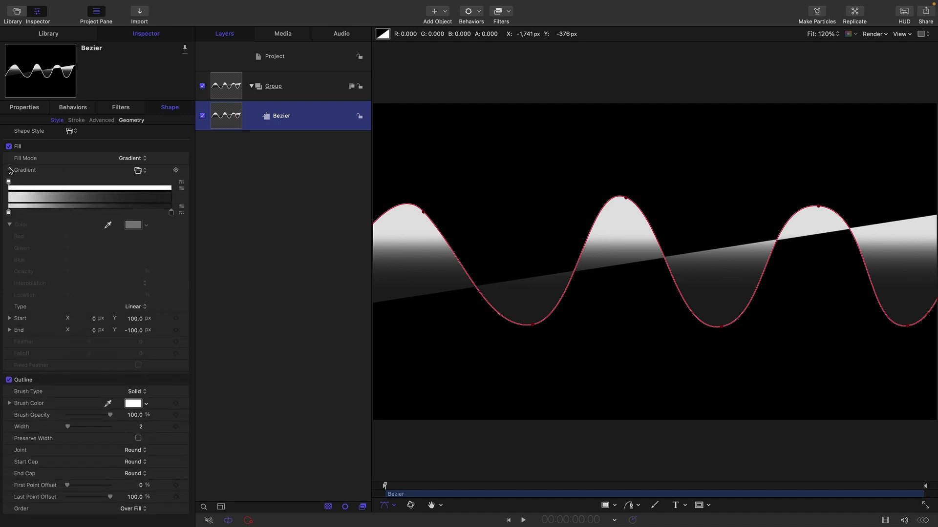
click(158, 189)
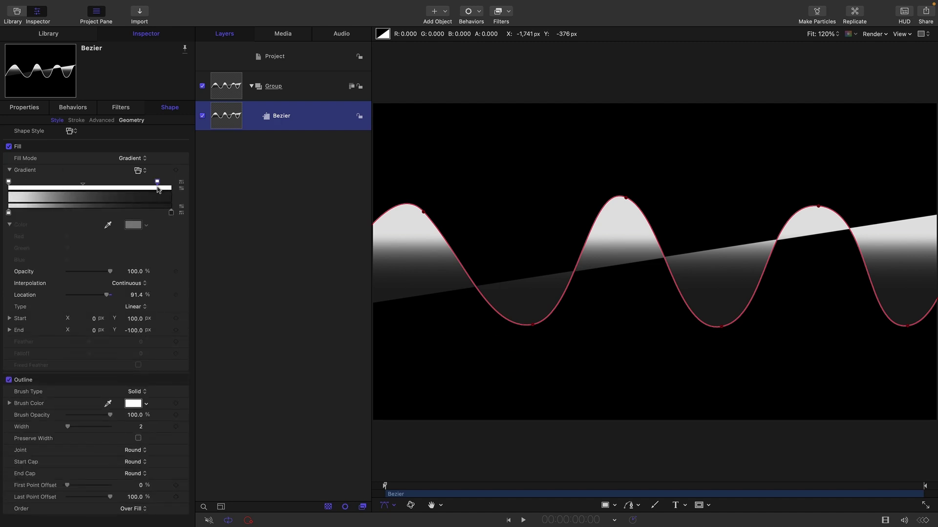
drag(157, 183, 185, 185)
drag(111, 273, 67, 272)
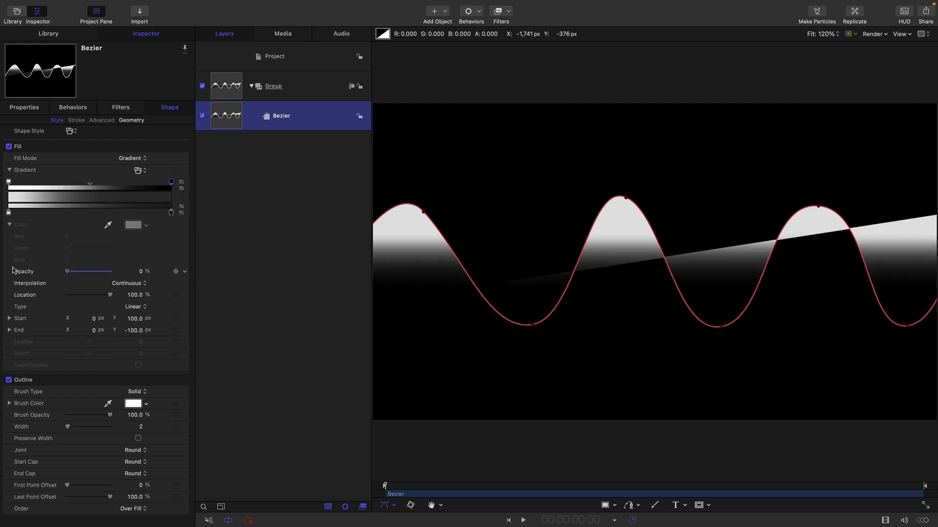
click(8, 182)
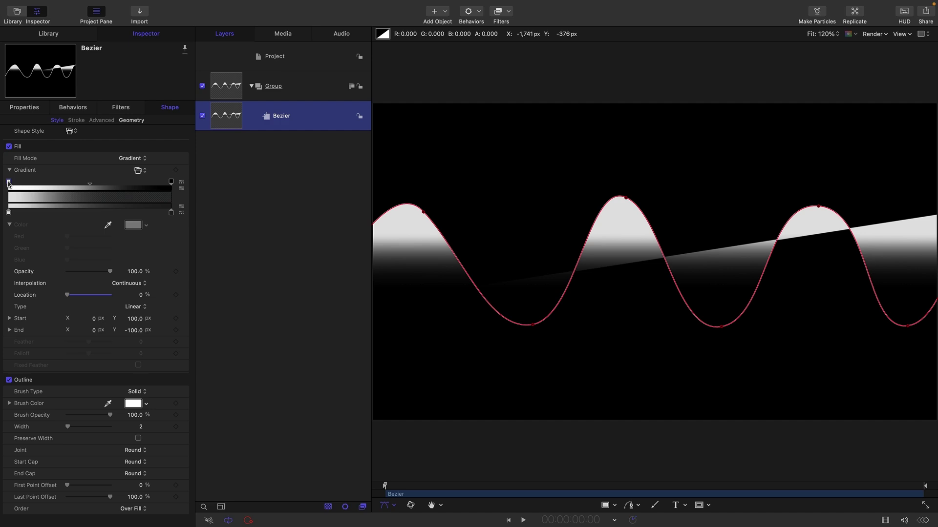
click(135, 272)
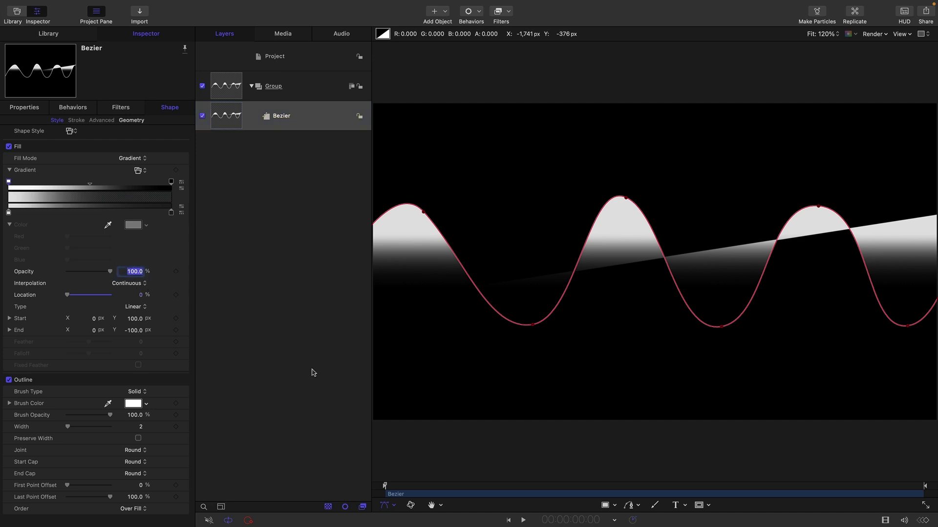
text(25)
key(Return)
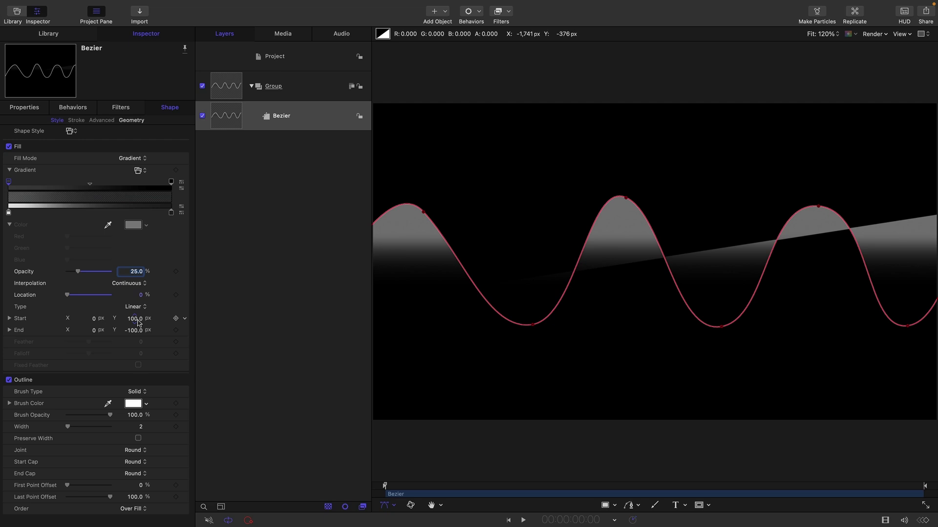
Step: Set the gradient's Start Y to 540 and End Y to -540
key(Tab)
key(Tab)
key(Tab)
text(540)
key(Tab)
key(Tab)
text(-54)
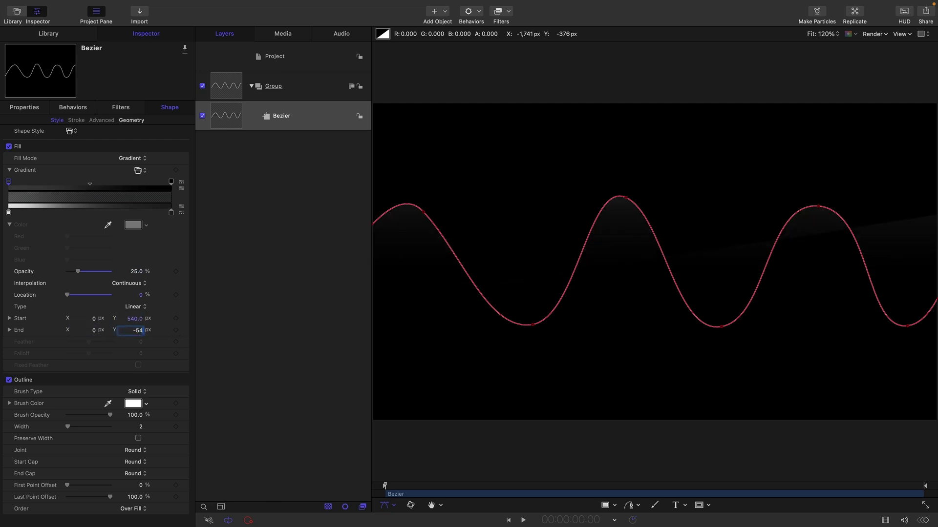
text(0)
key(Return)
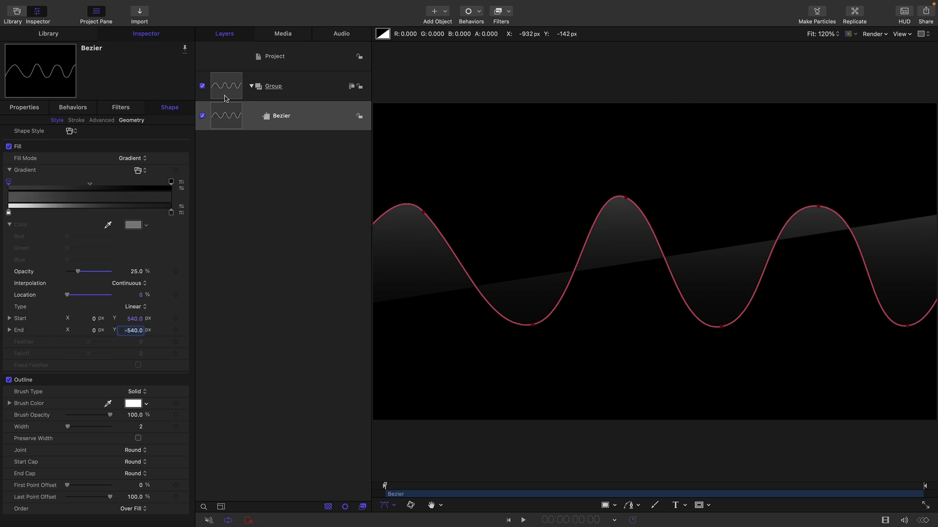
Step: Add an Oscillate Shape behavior with speed 7 to the wave and preview the playback
click(479, 13)
mouse_move(506, 116)
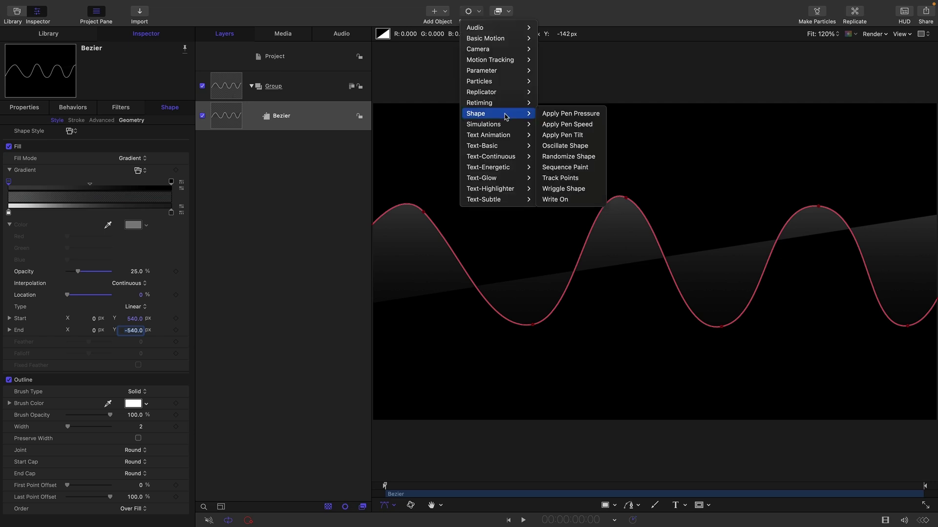
click(581, 147)
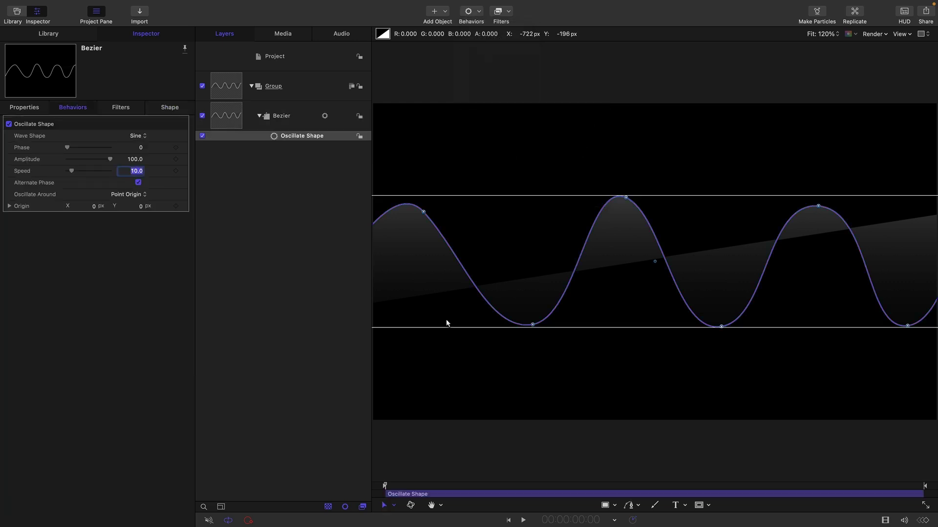
text(7)
click(522, 521)
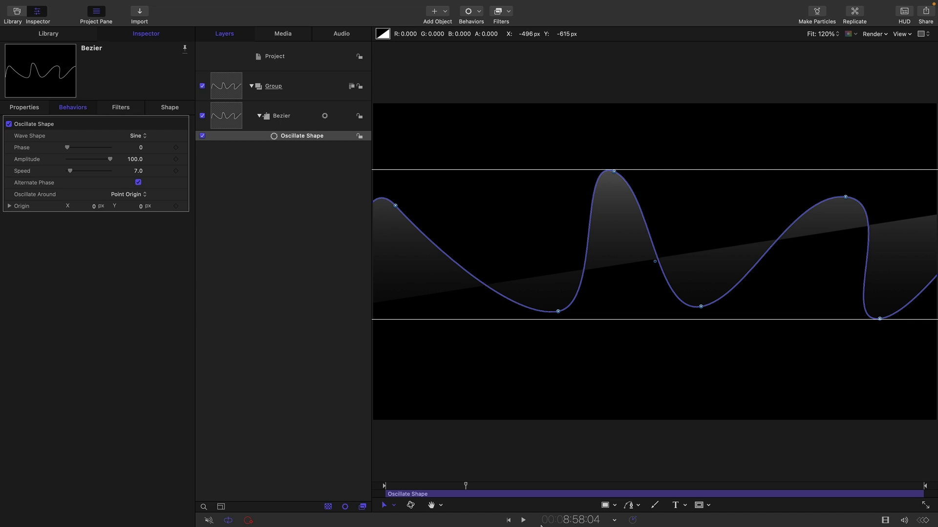
click(522, 521)
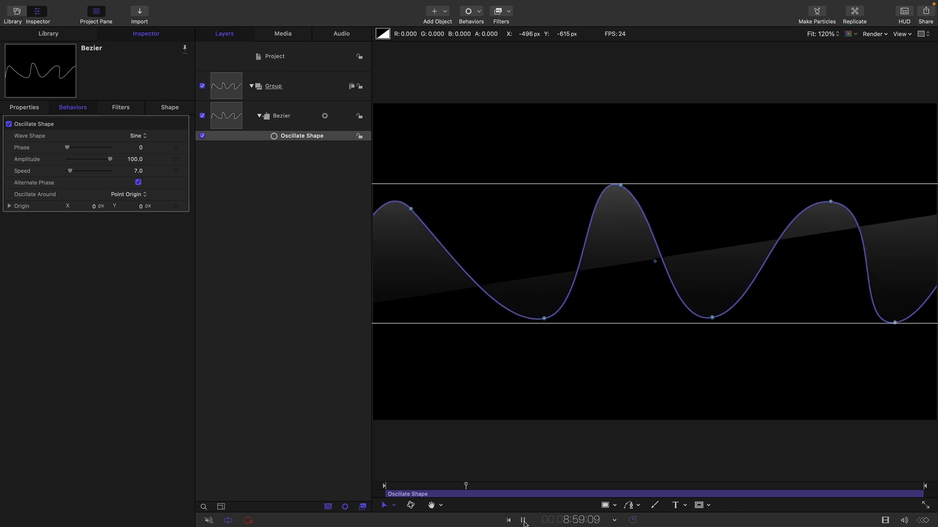
click(523, 520)
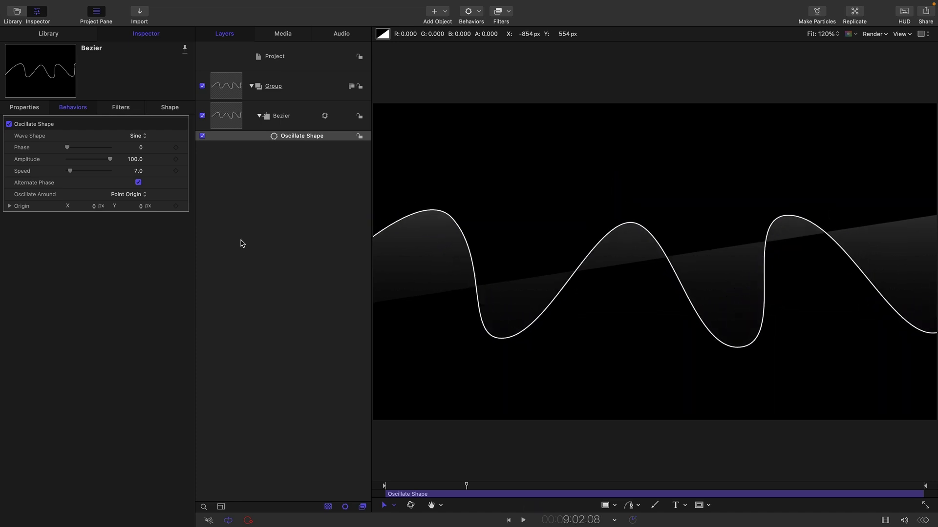
Step: Make a Clone Layer of the collapsed wave Group with K, then deactivate the original Group
click(228, 87)
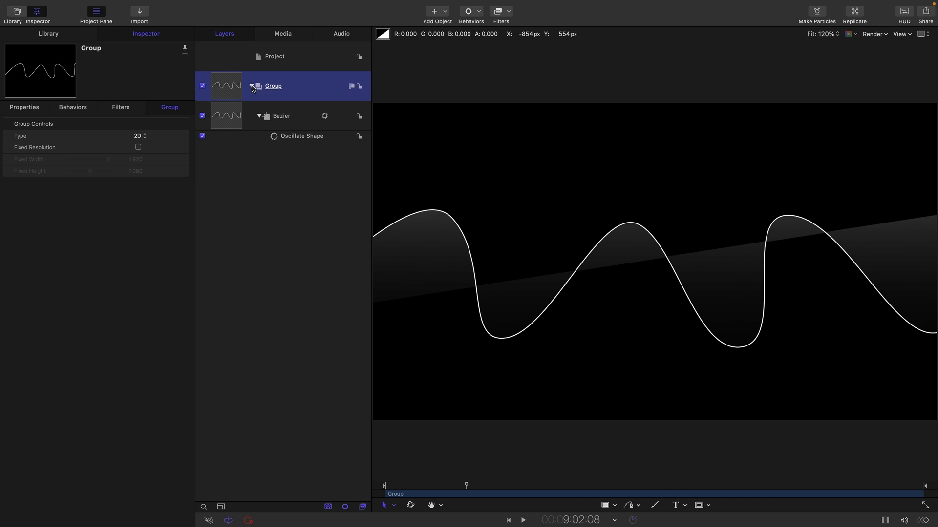
click(251, 86)
right_click(226, 87)
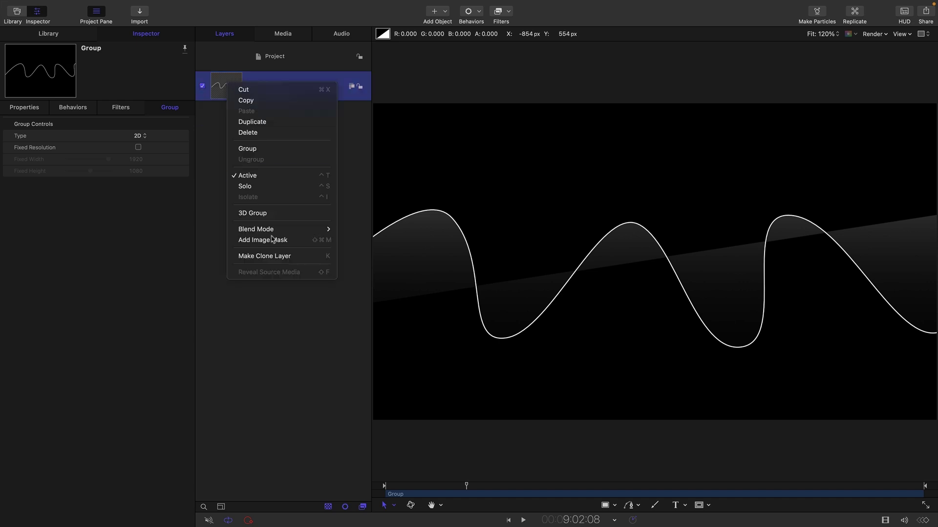
click(281, 262)
key(k)
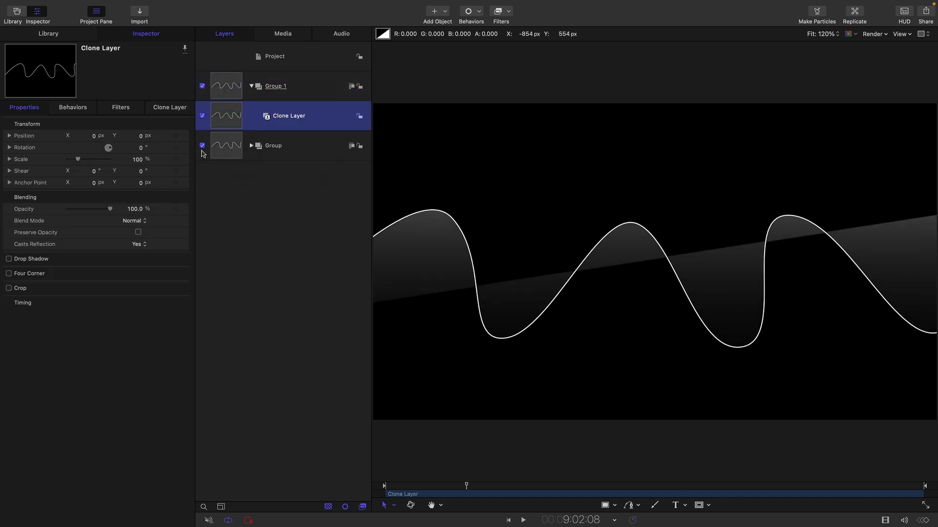
click(202, 146)
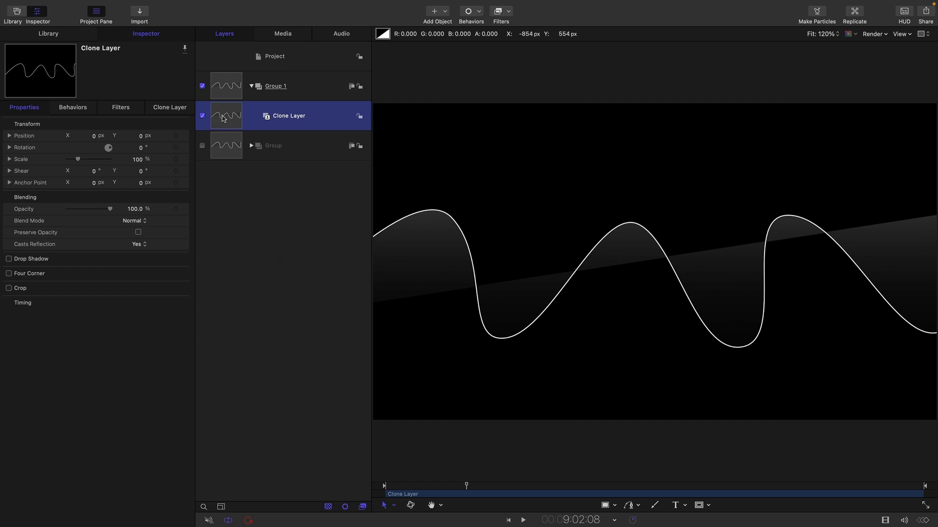
Step: Replicate the cloned wave, arranging copies along the outline of a Circle shape
click(134, 5)
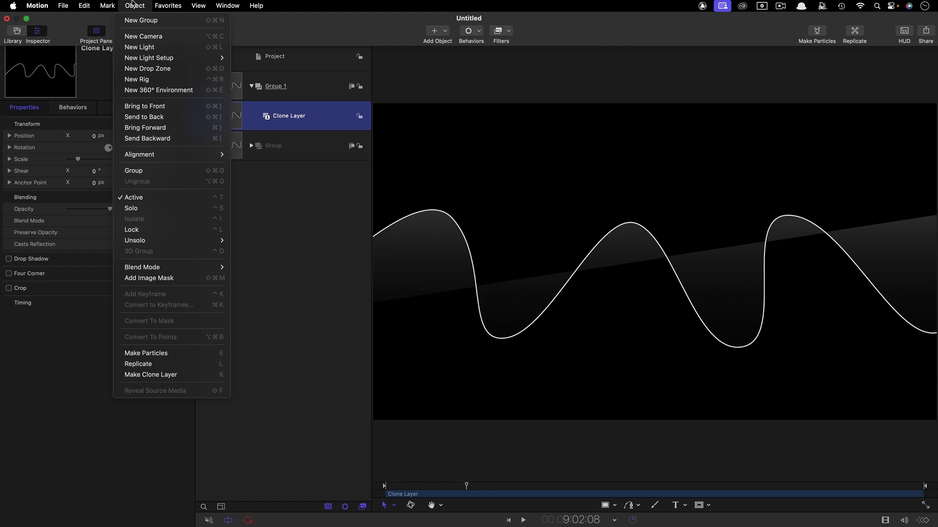
click(191, 365)
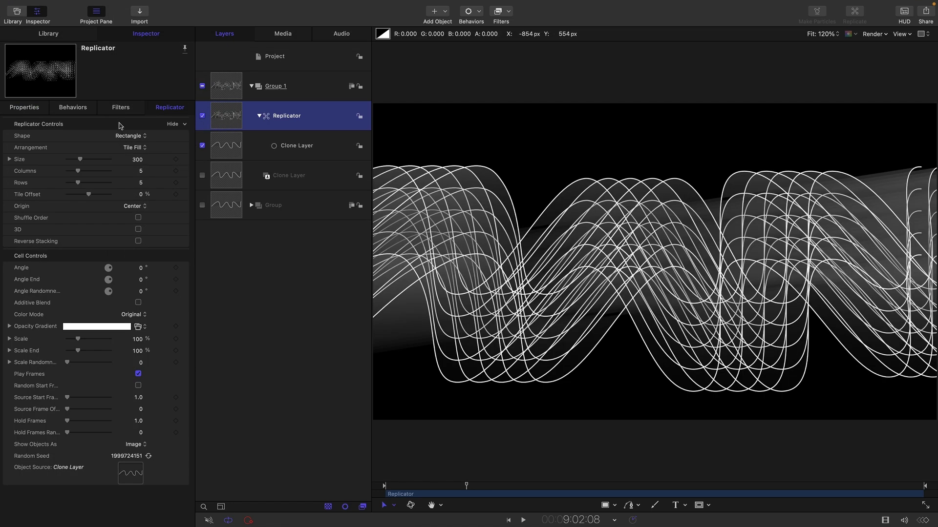
click(139, 137)
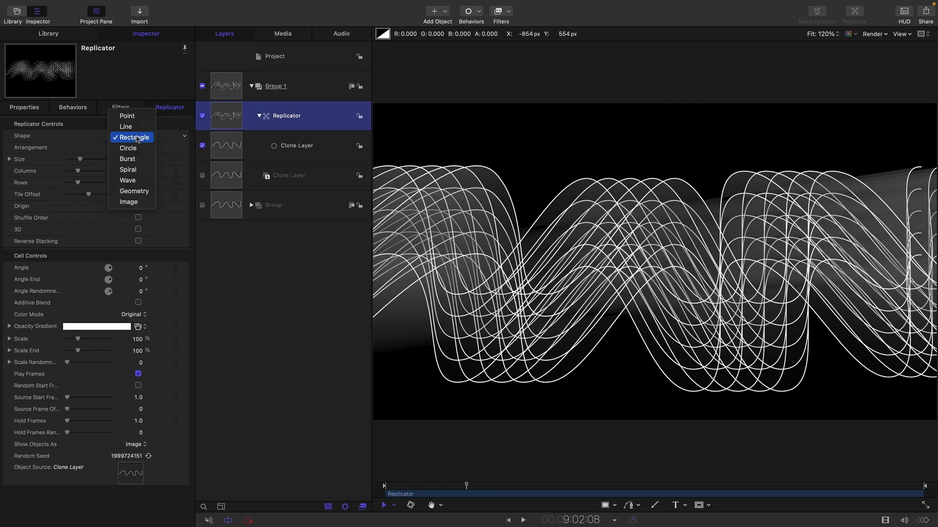
click(128, 148)
click(133, 147)
click(137, 142)
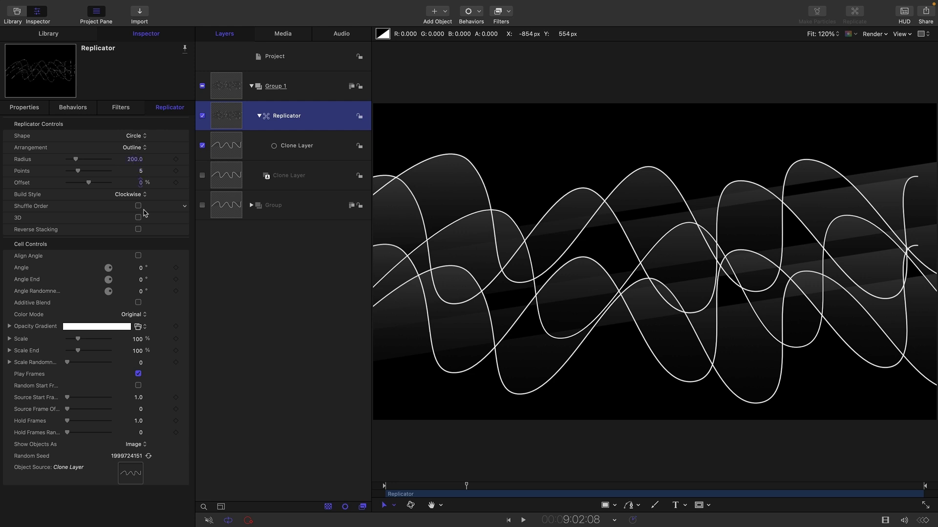
Step: Set the replicator's Points to 48
click(140, 171)
text(48)
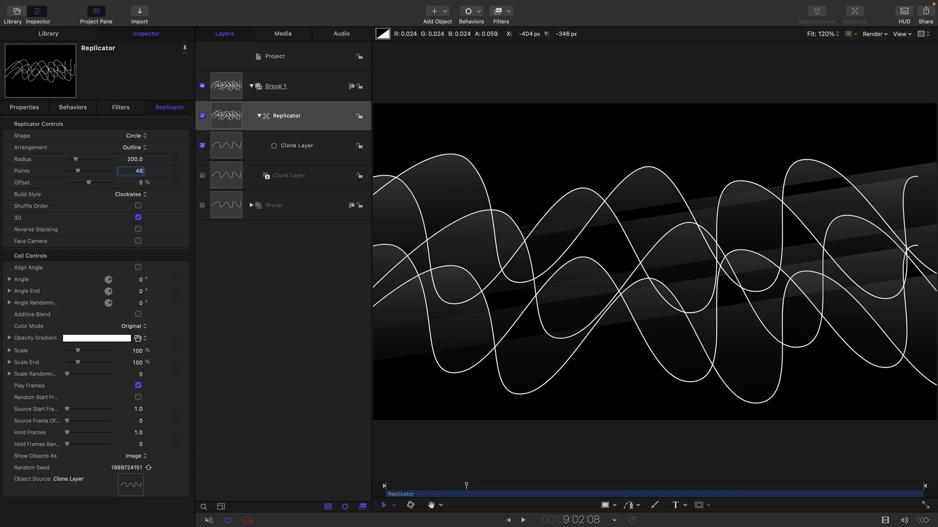
key(Return)
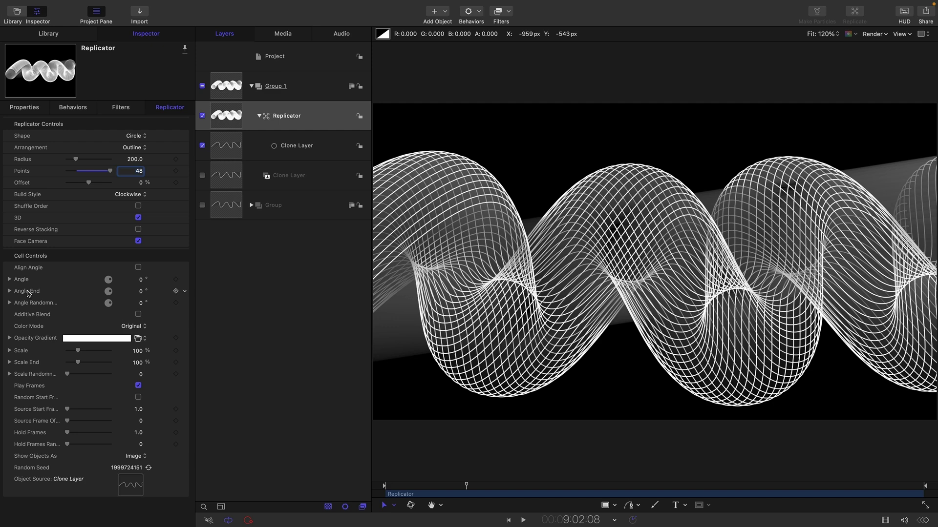
Step: Set the replicator's Angle End X to 120°
click(9, 292)
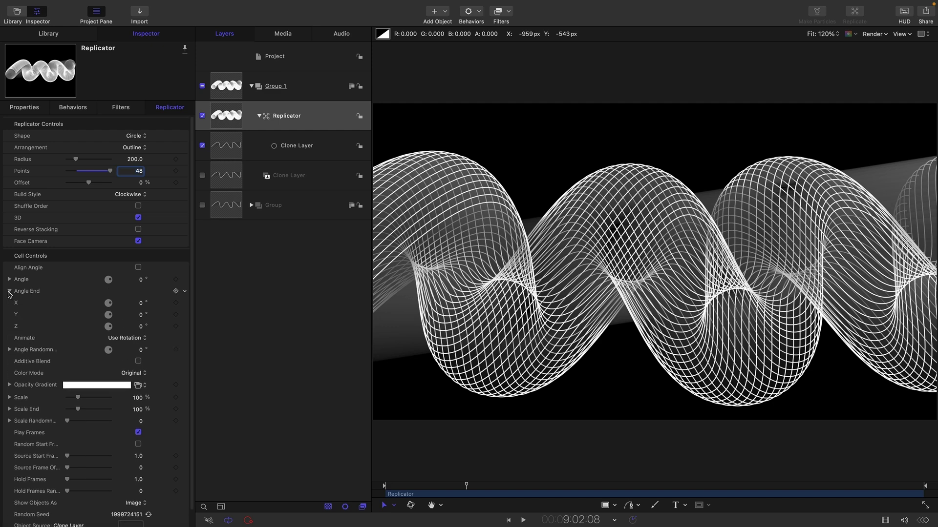
click(141, 303)
text(120)
key(Return)
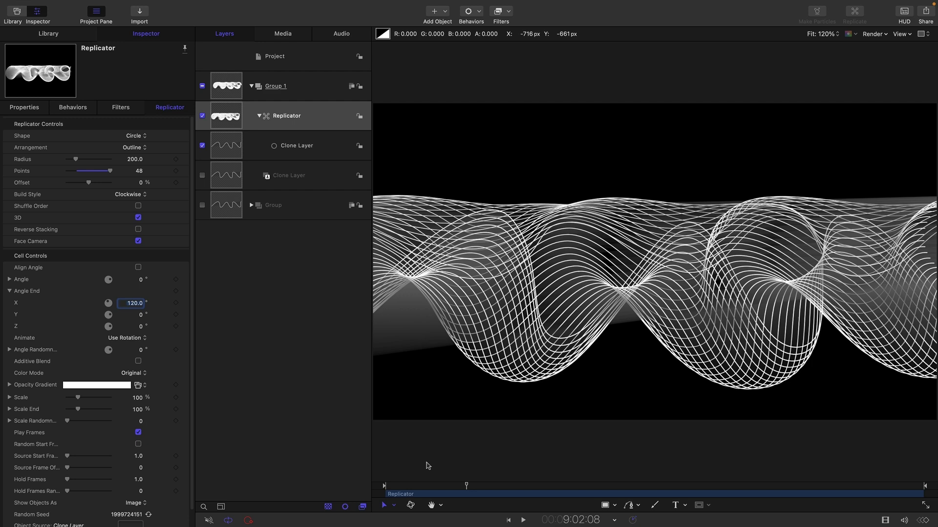
Step: Set the Source Frame Offset to 7 and play the animation to preview
scroll(165, 442, down, 2)
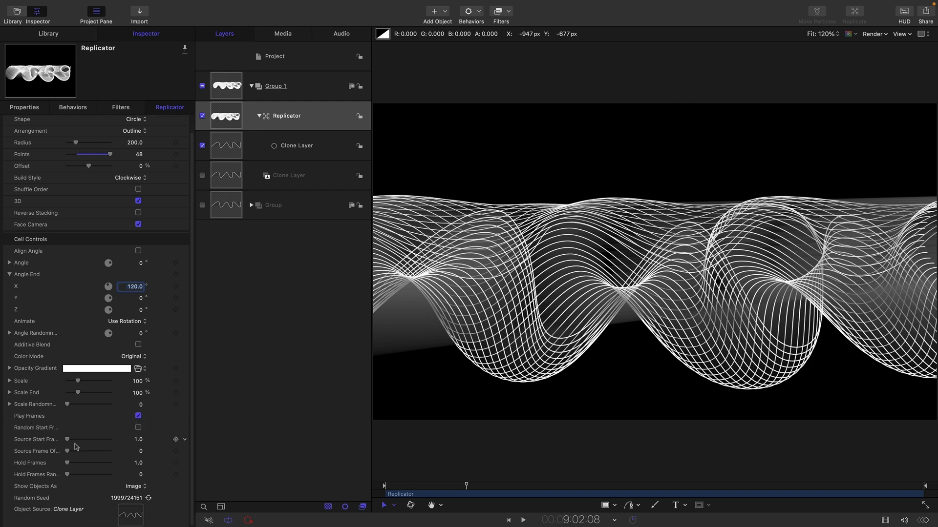
click(141, 451)
key(Return)
click(523, 521)
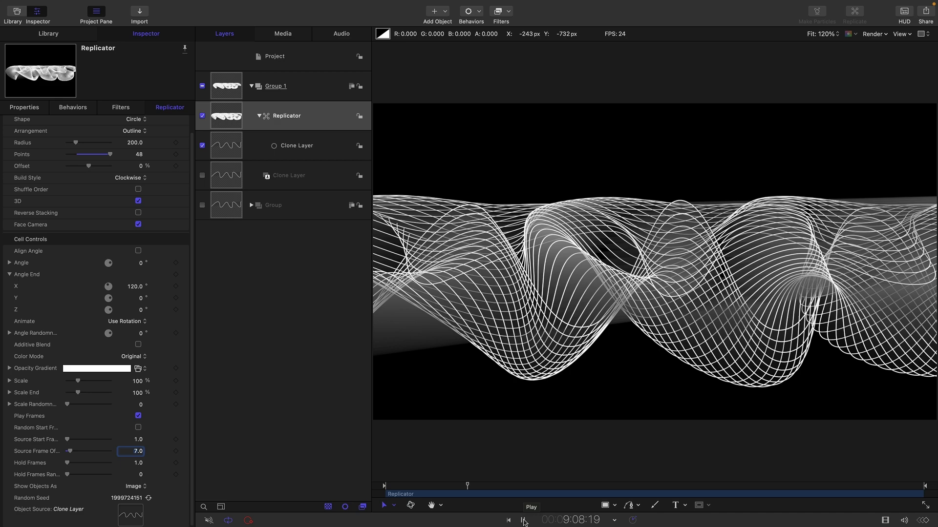
Step: Add a light to the scene and switch the groups to 3D
click(435, 11)
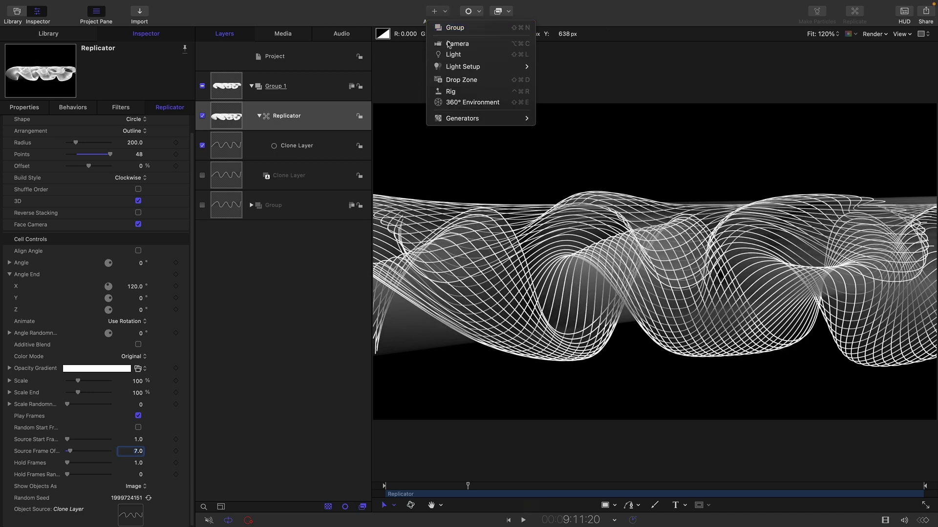
click(454, 54)
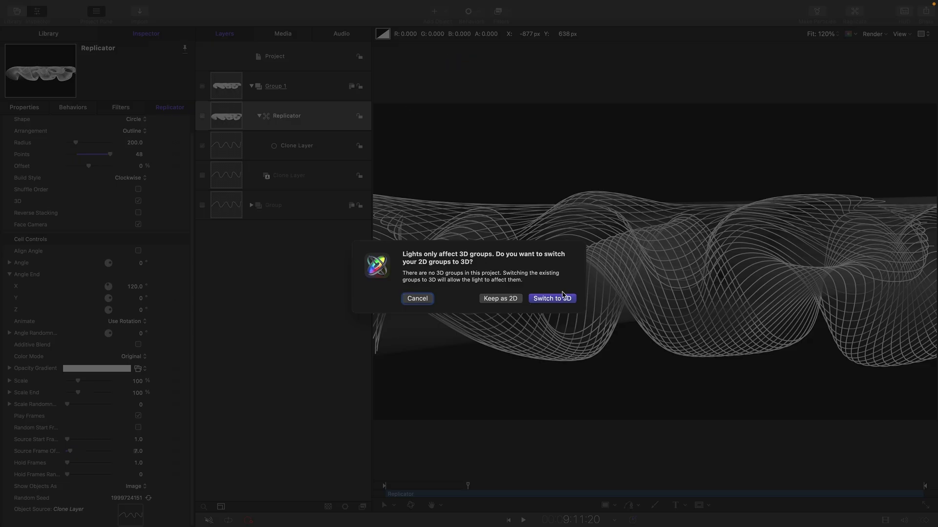
click(552, 299)
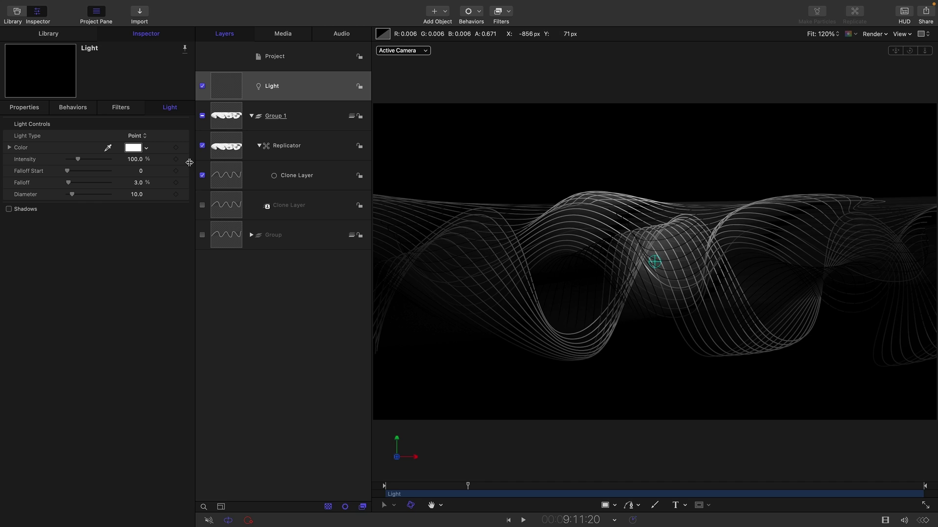
Step: Set the light's Intensity to 750% and Falloff to 5%
click(137, 159)
text(750)
key(Return)
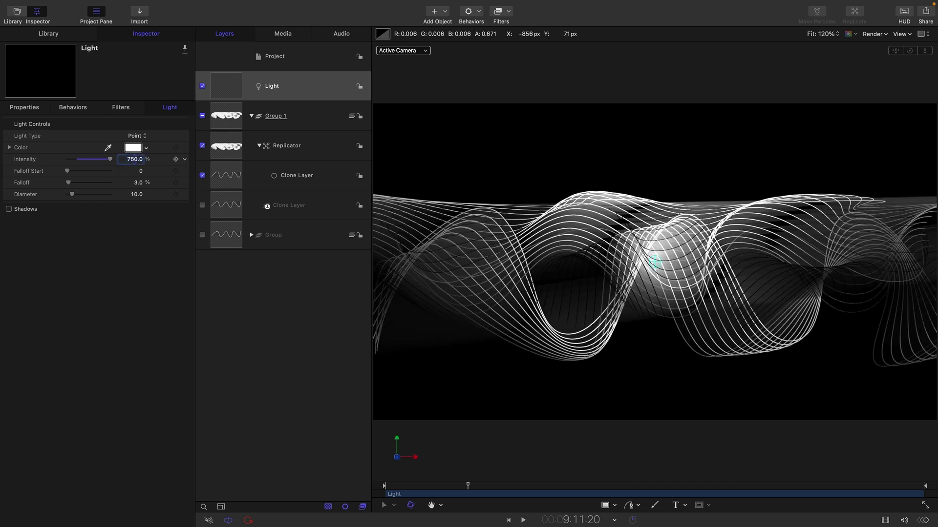
click(138, 183)
text(5)
key(Return)
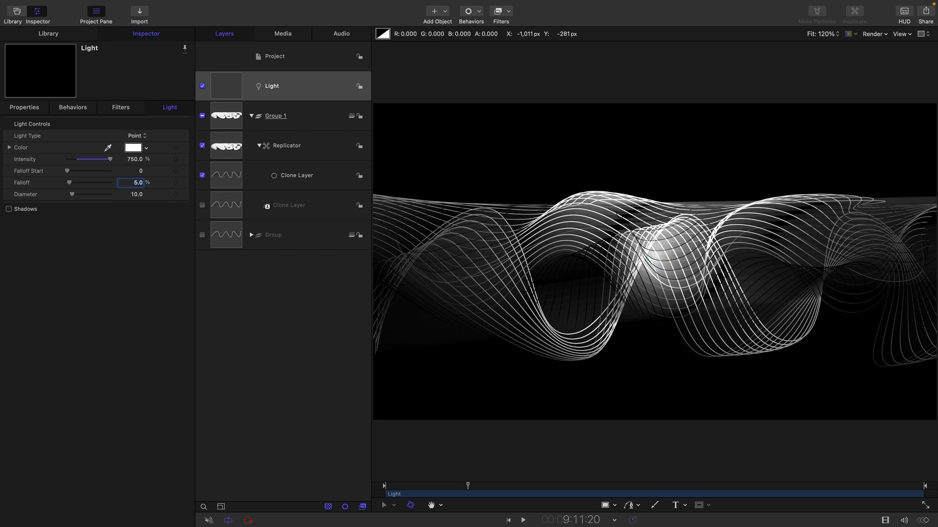
Step: Set the replicator's Color Mode to Over Pattern
click(228, 148)
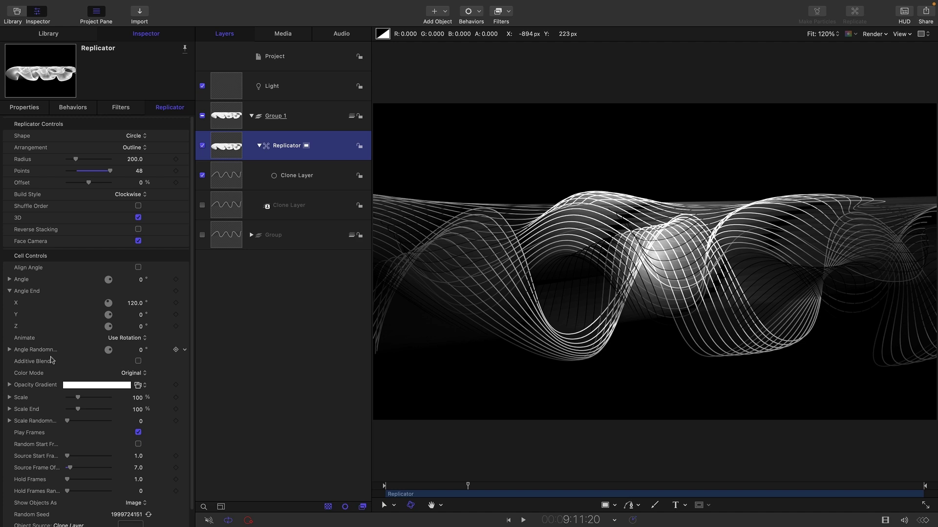
click(133, 374)
click(134, 395)
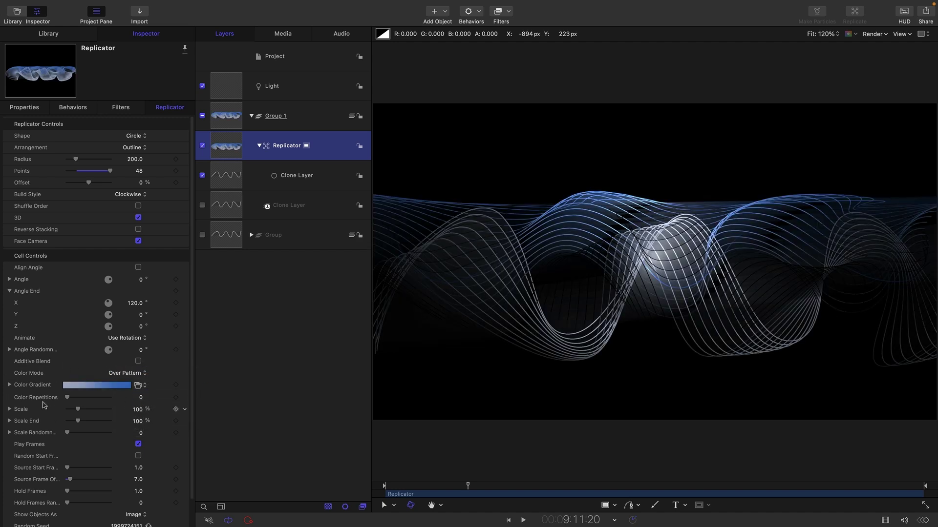
Step: Darken the gradient's left stop to deep blue and make the right stop gold
click(9, 385)
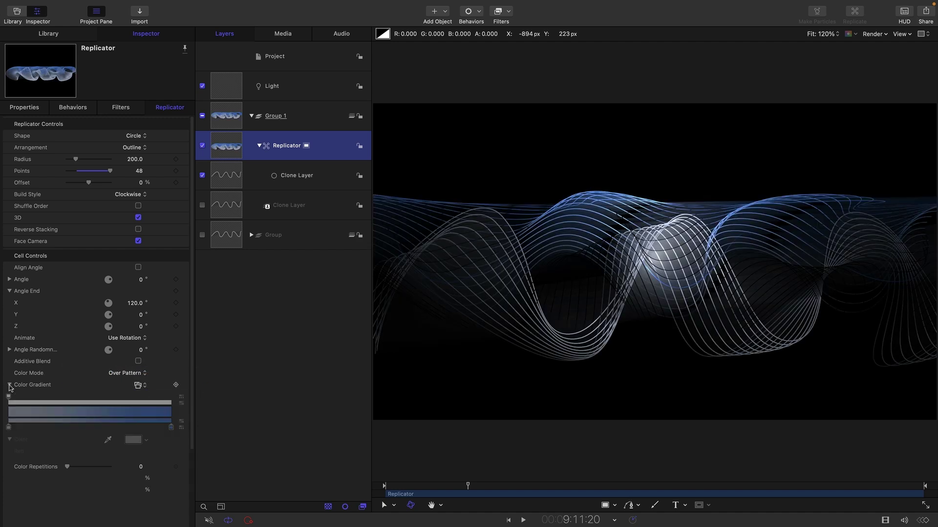
click(8, 428)
mouse_move(96, 456)
mouse_down()
mouse_move(79, 457)
mouse_move(88, 471)
mouse_up()
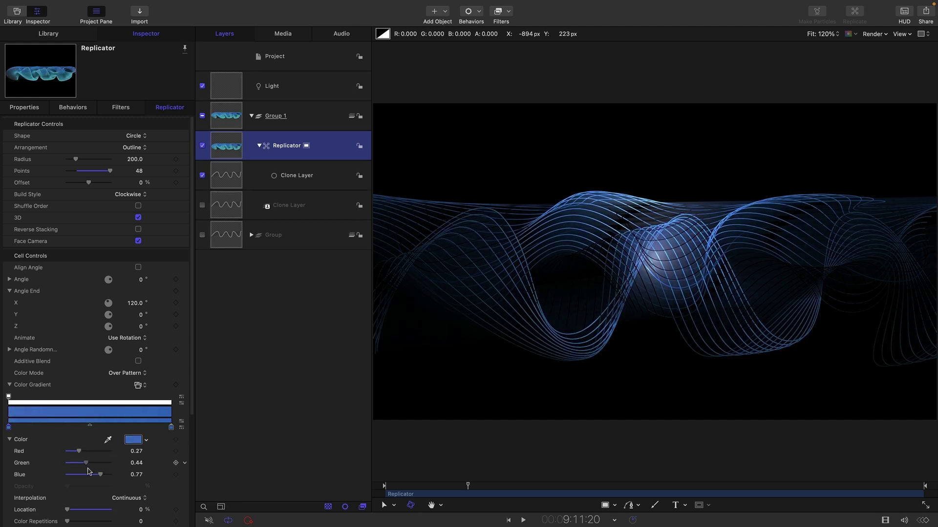
click(171, 427)
click(133, 440)
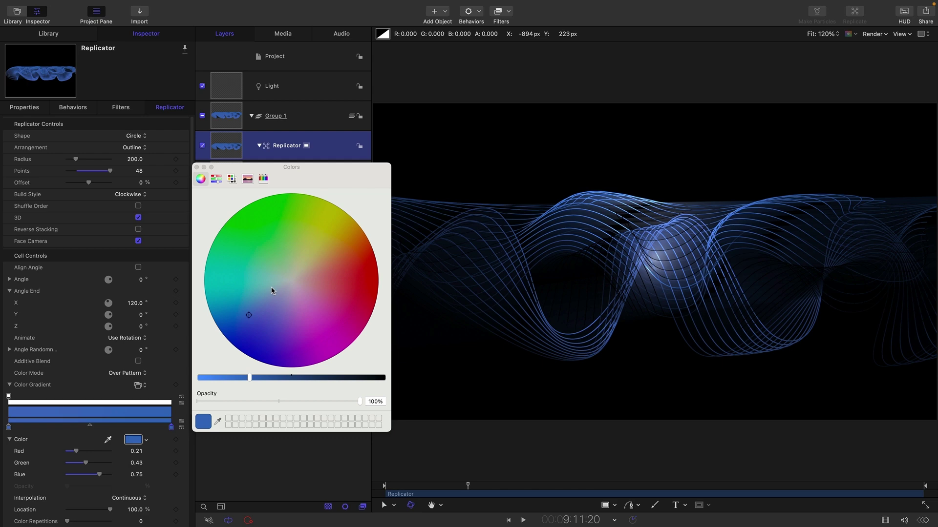
click(320, 247)
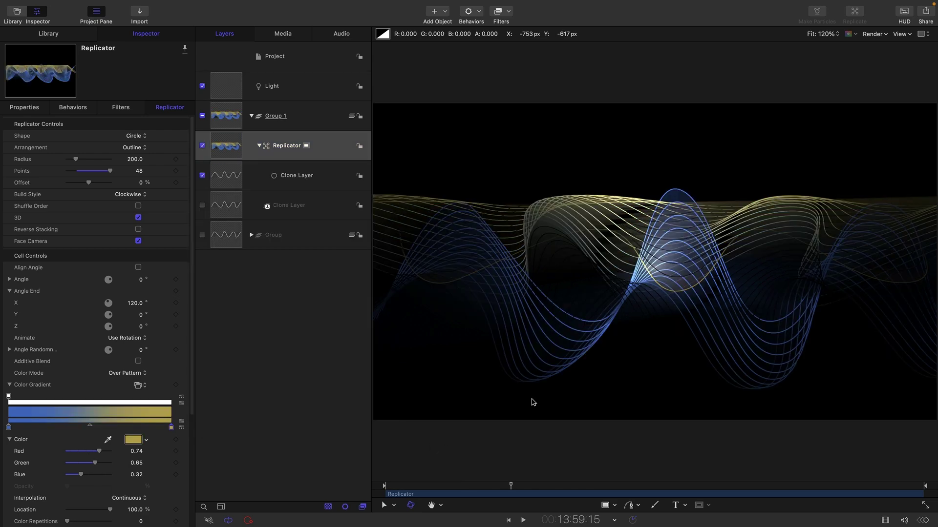
Step: Add a camera with a 120° Angle Of View and play the animation to preview it
click(442, 8)
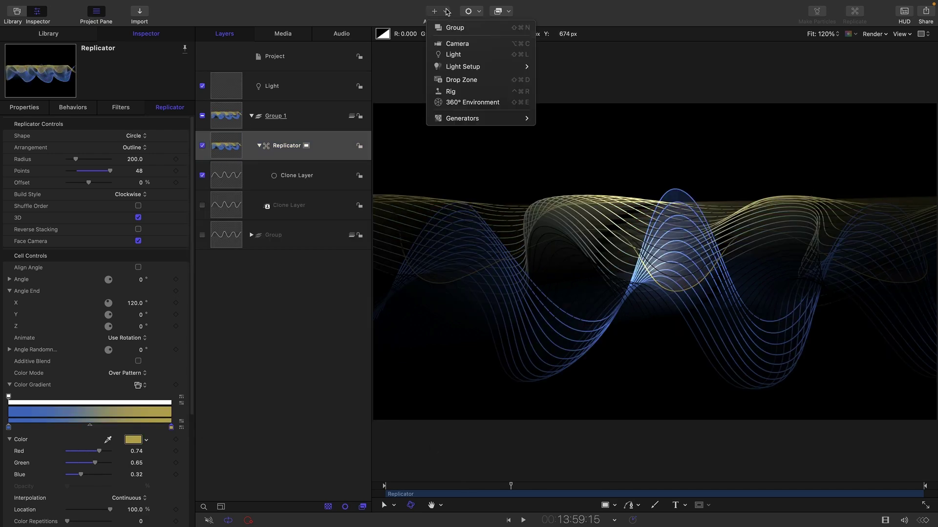
click(452, 44)
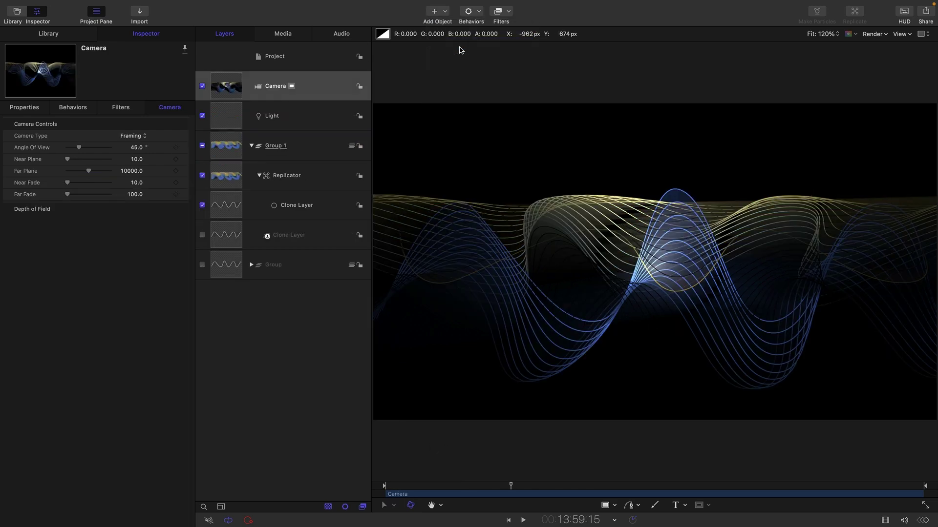
click(140, 146)
key(Return)
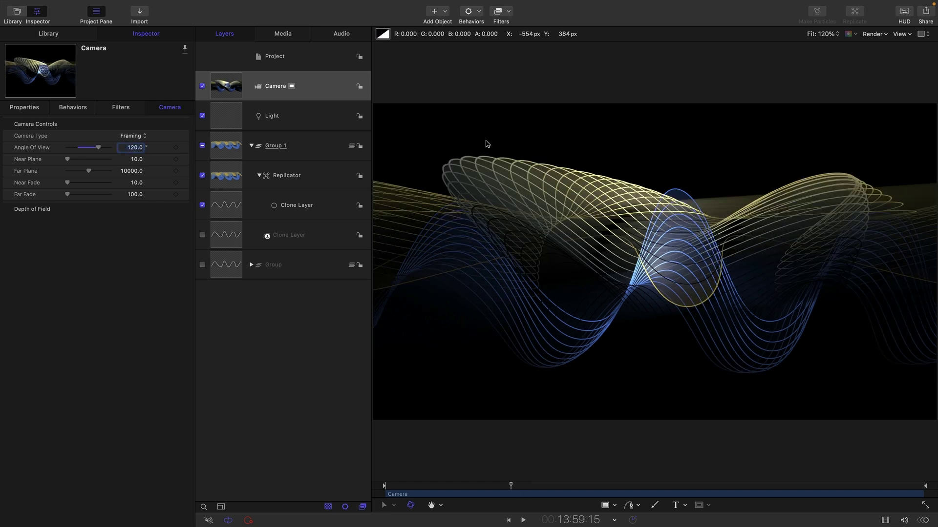
click(523, 522)
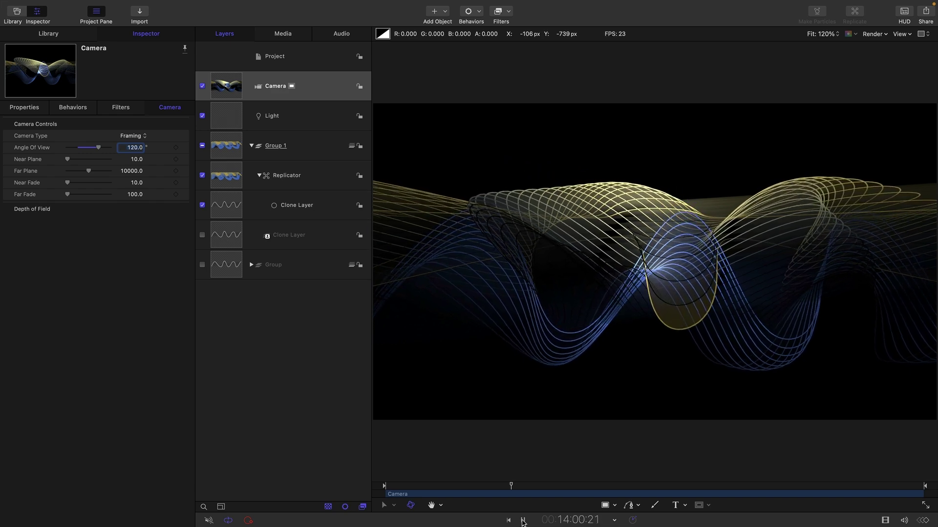
key(space)
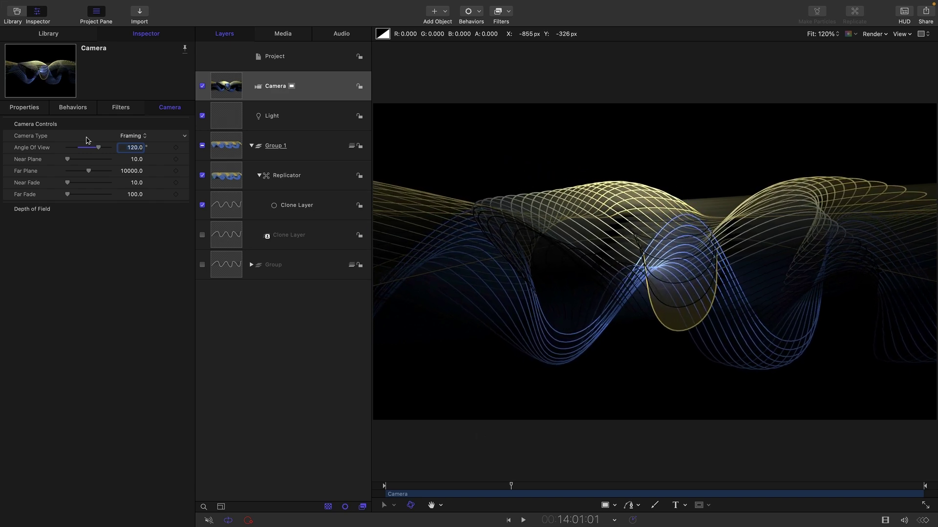
Step: Add a Sweep behaviour to the camera with an End angle of 360°
click(478, 14)
mouse_move(486, 48)
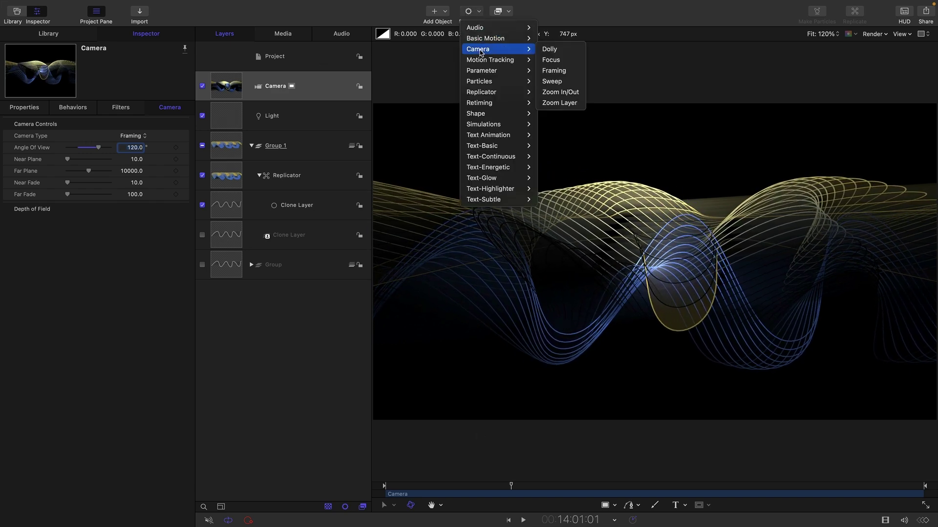
click(553, 81)
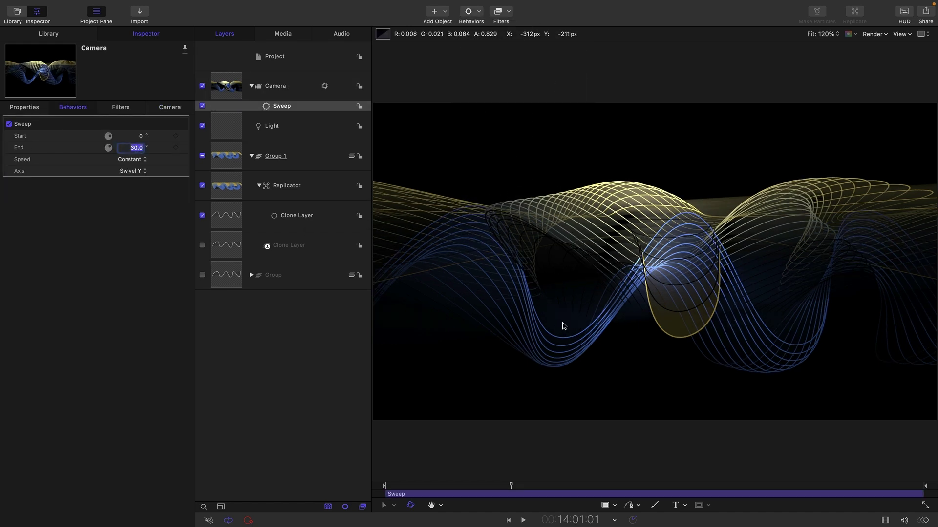
text(360)
key(Return)
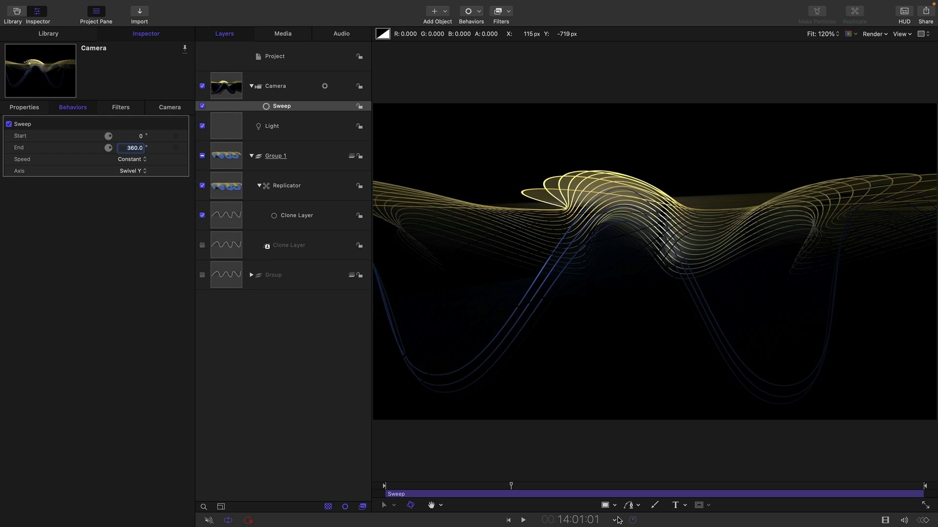
Step: Move the playhead to 00:00:30:00 via the timecode display
click(573, 521)
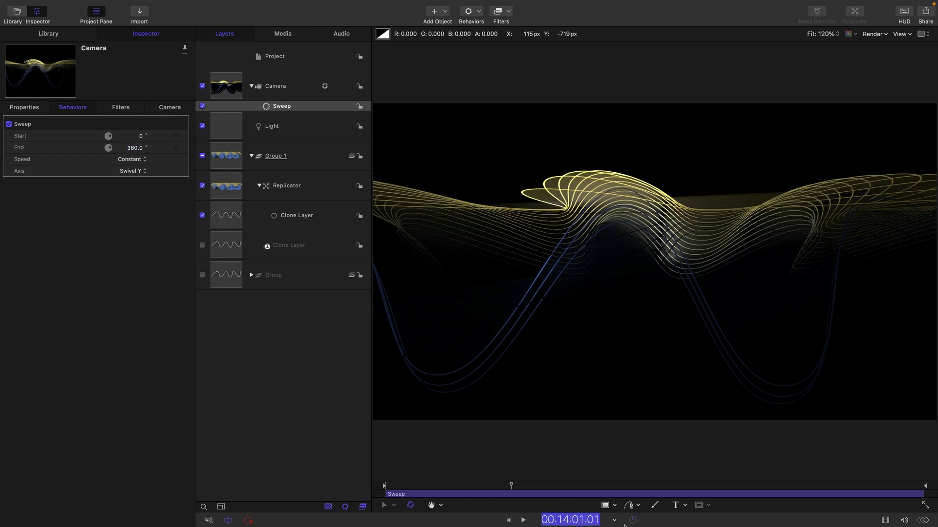
text(3000)
key(Return)
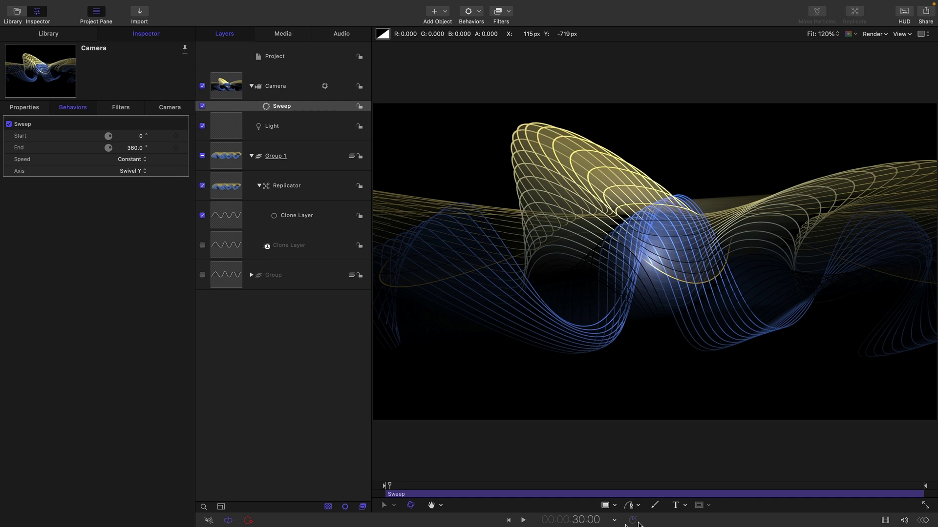
Step: End both the play range and the Sweep behaviour at the playhead
click(107, 5)
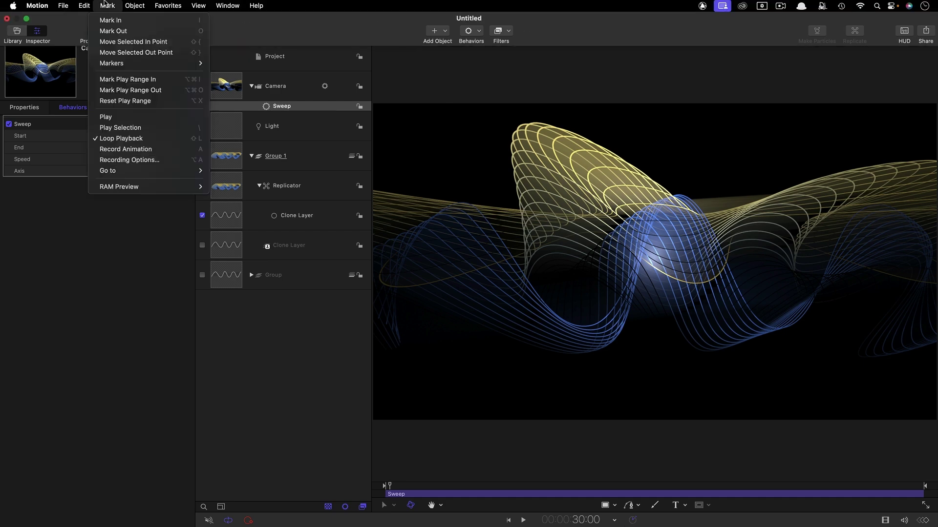
click(139, 90)
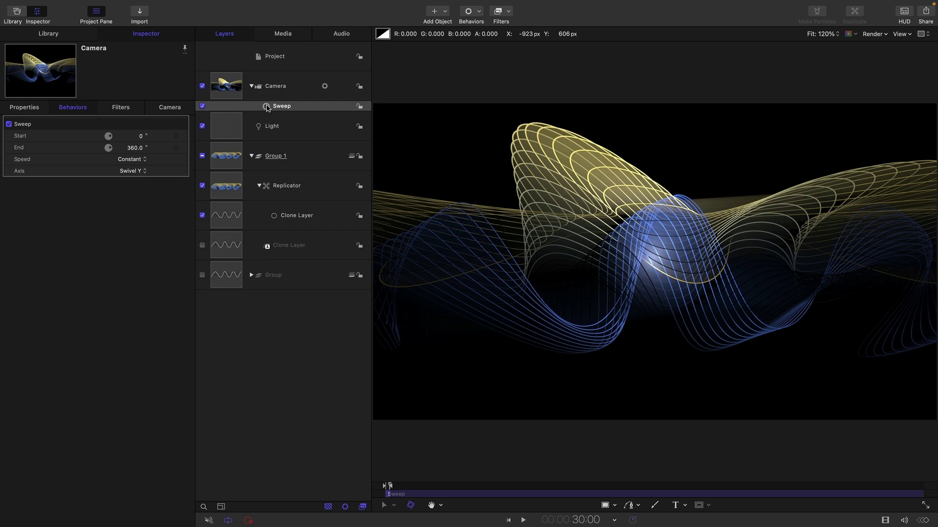
click(108, 5)
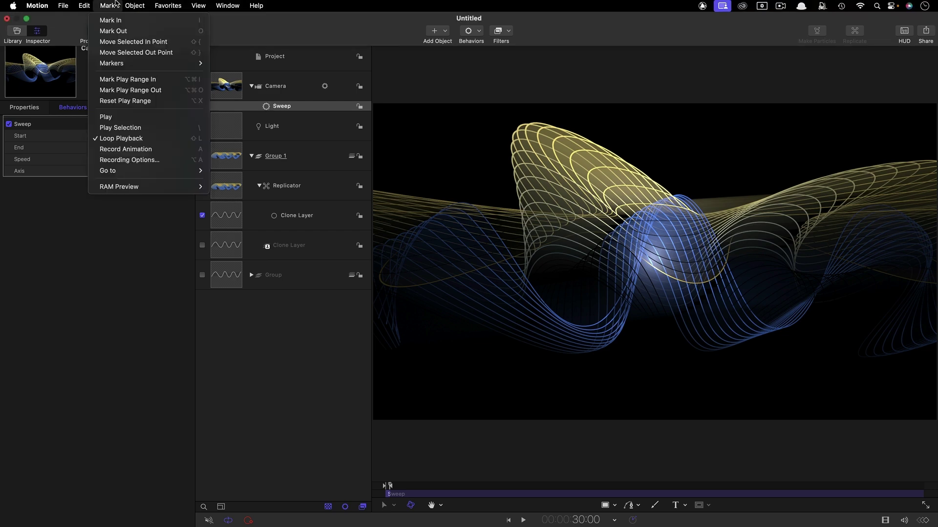
click(118, 31)
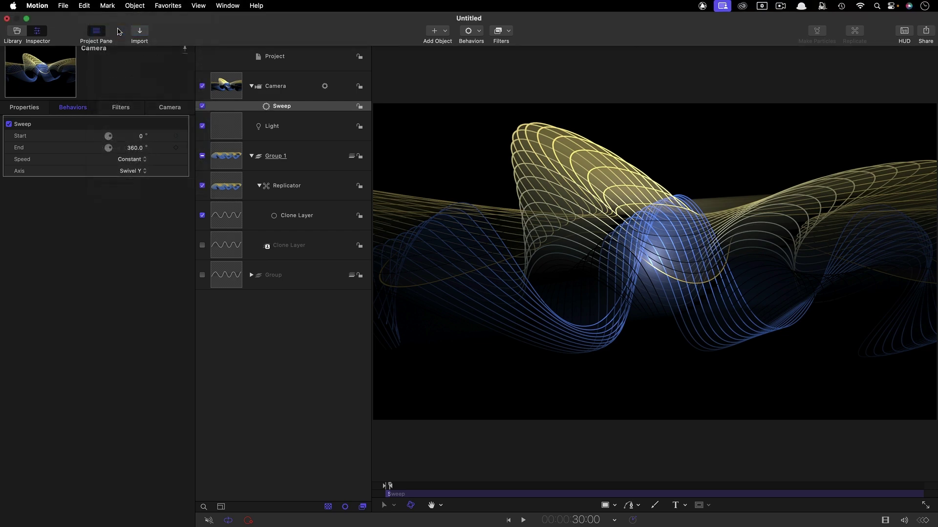
Step: Return to the start and set the Sweep's End angle to 720
click(509, 521)
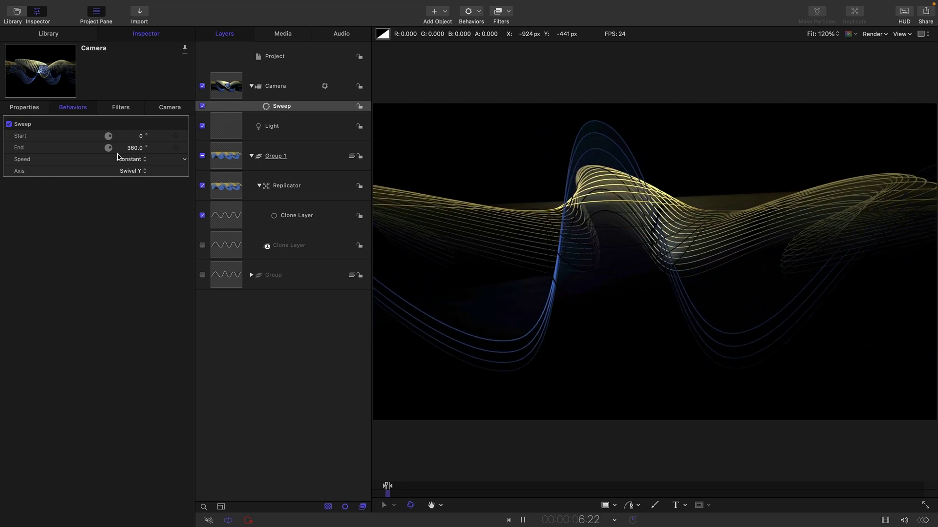
click(135, 147)
text(720)
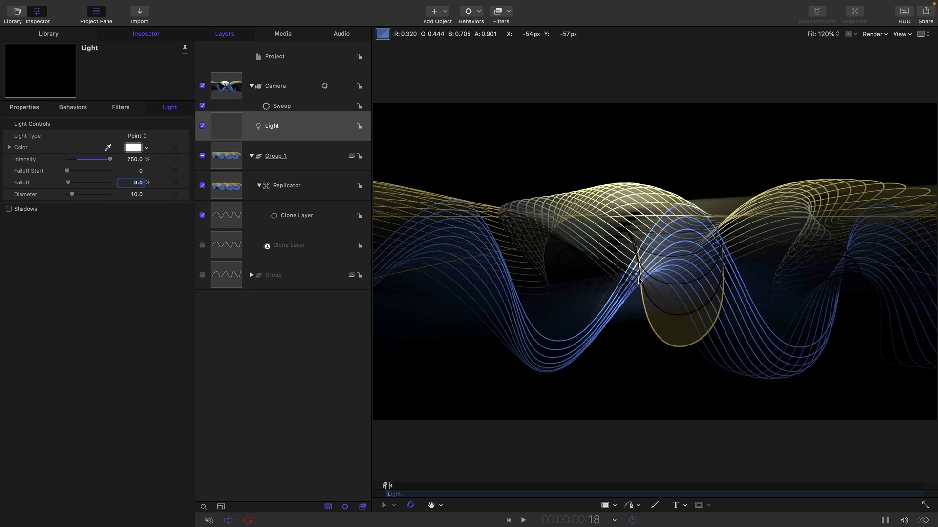
Step: Turn on Depth of Field rendering for the camera
click(226, 87)
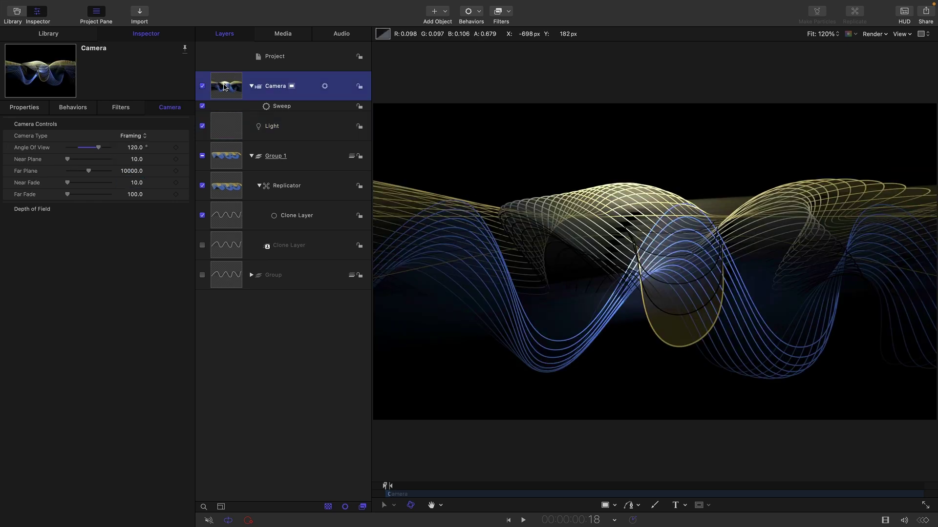
click(888, 39)
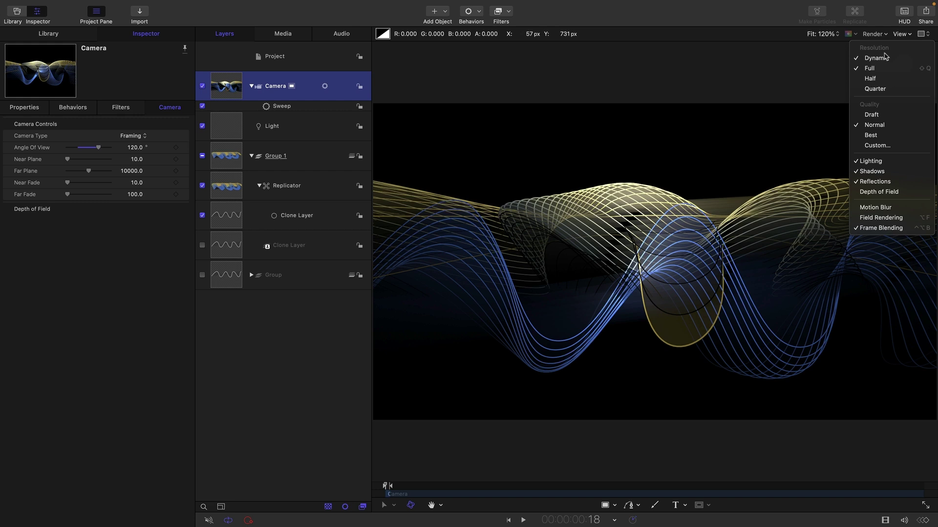
click(892, 192)
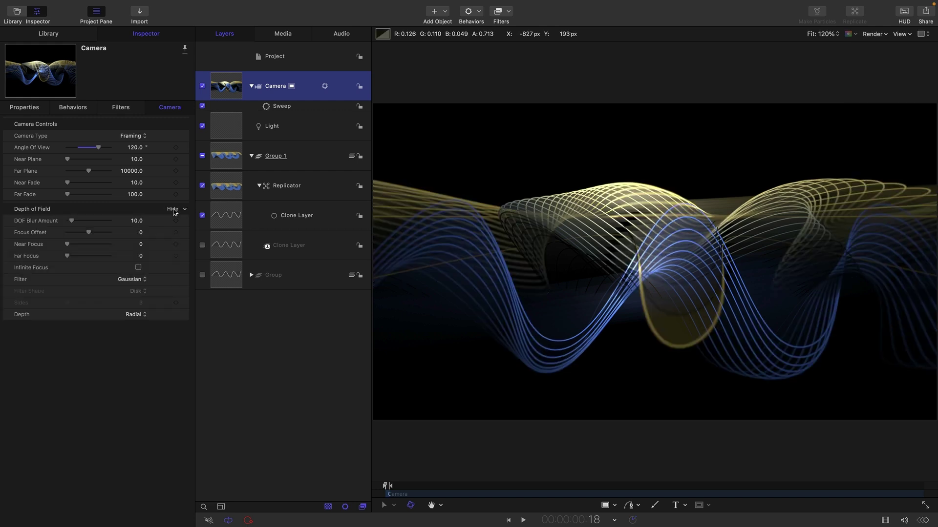
Step: Set DOF blur amount 100, focus offset 13, near 31, far 103, and preview
click(172, 209)
click(134, 220)
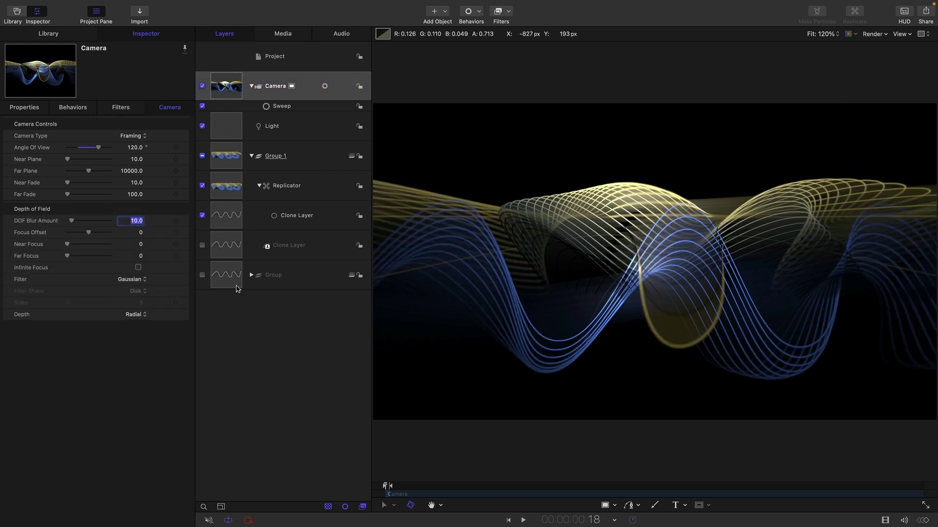
key(Return)
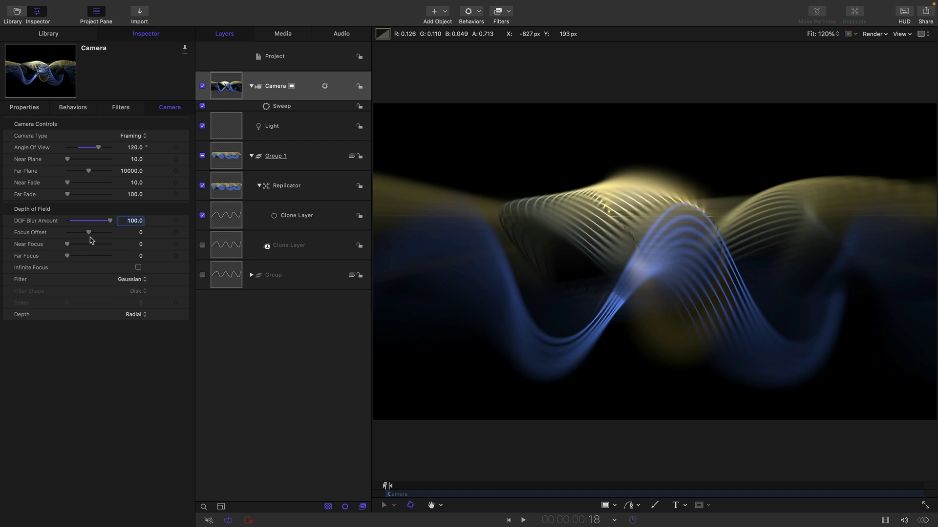
drag(90, 237, 70, 257)
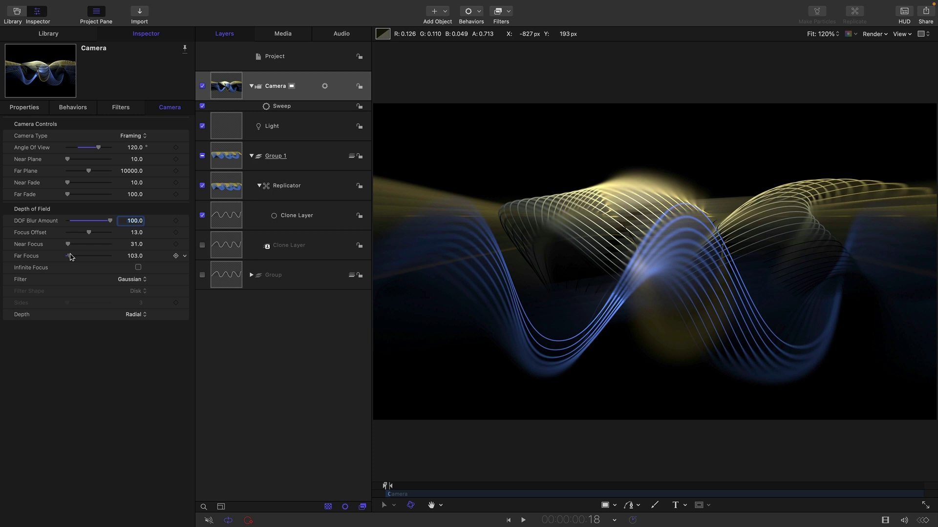
click(523, 520)
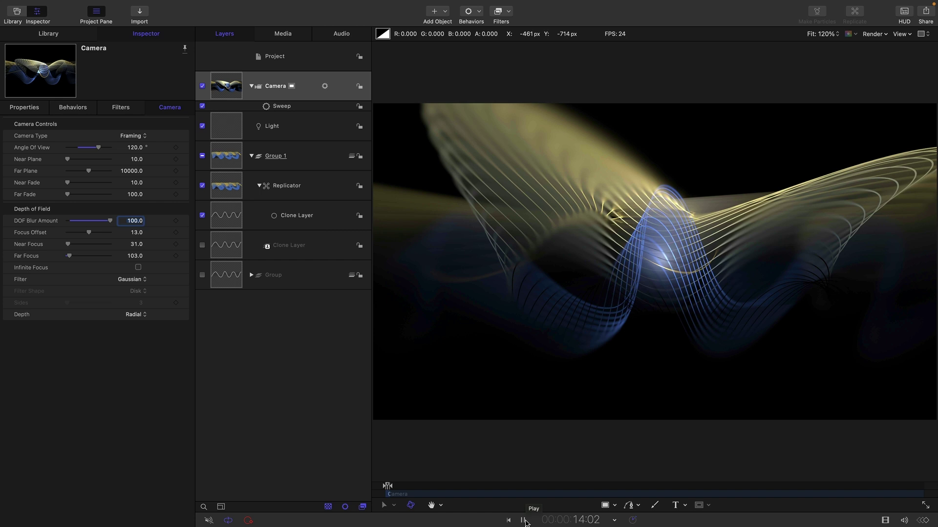
Step: Replay the animation from the first frame to check the camera sweep
click(523, 520)
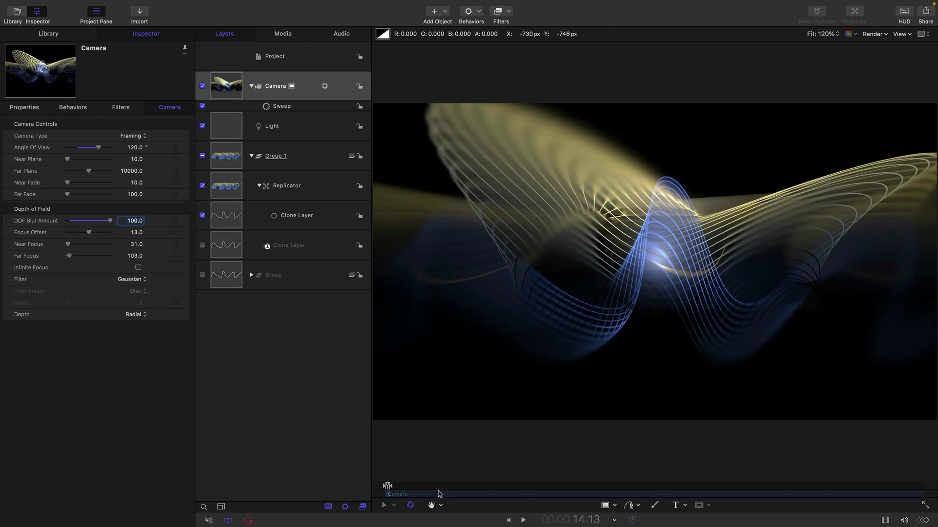
click(509, 521)
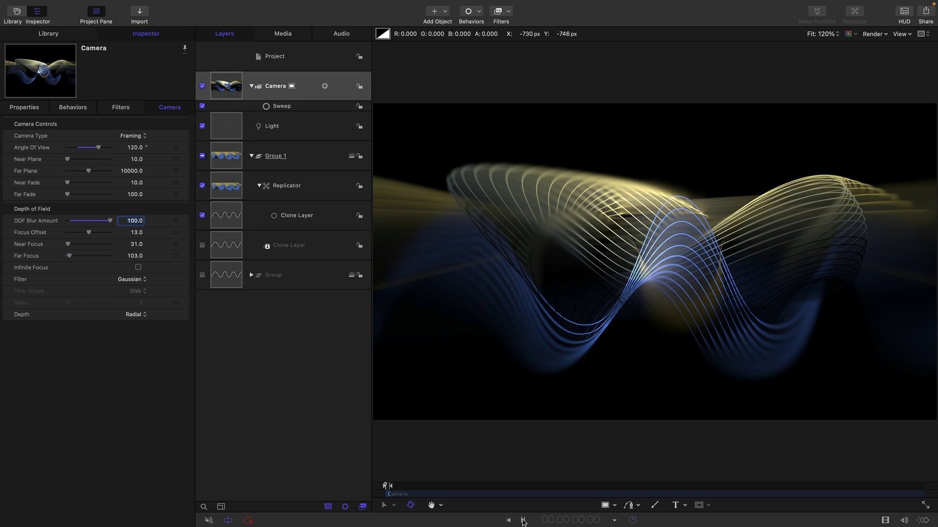
click(523, 521)
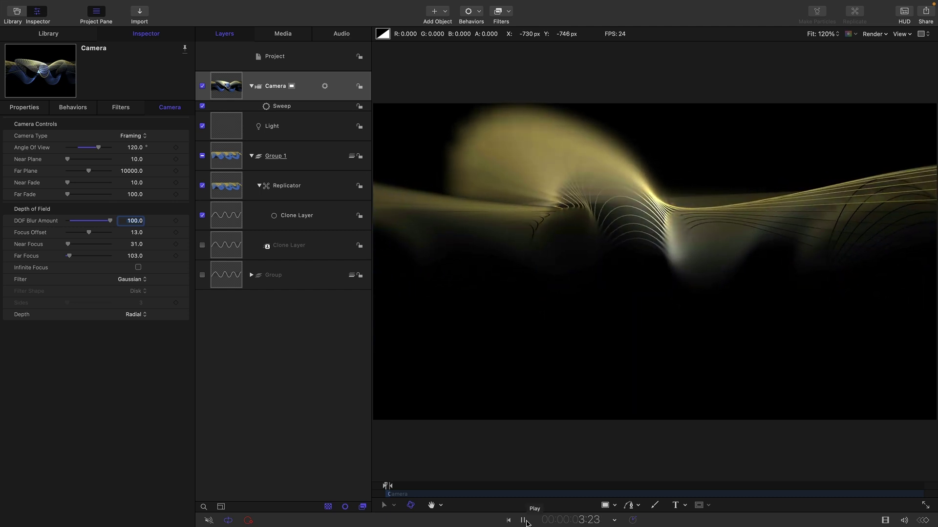
click(524, 520)
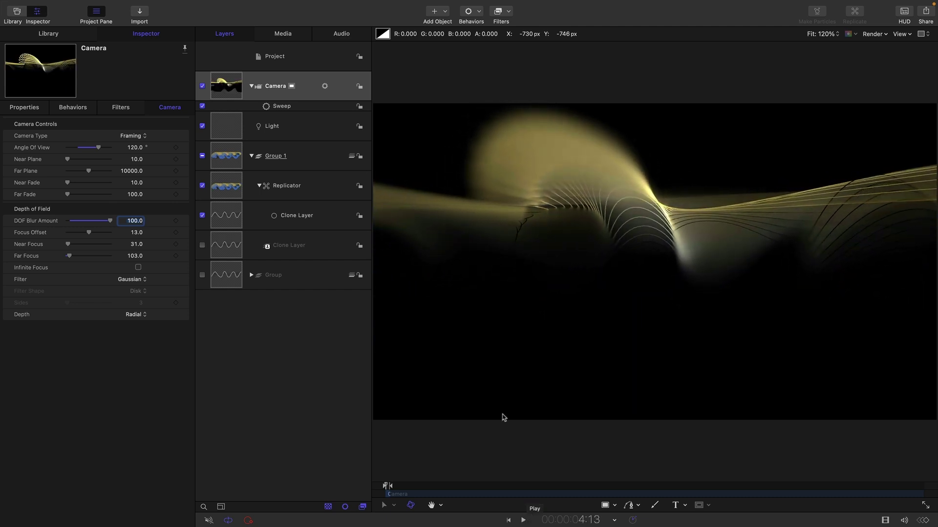
Step: Duplicate the Light layer to create Light copy
click(225, 126)
right_click(226, 125)
click(249, 161)
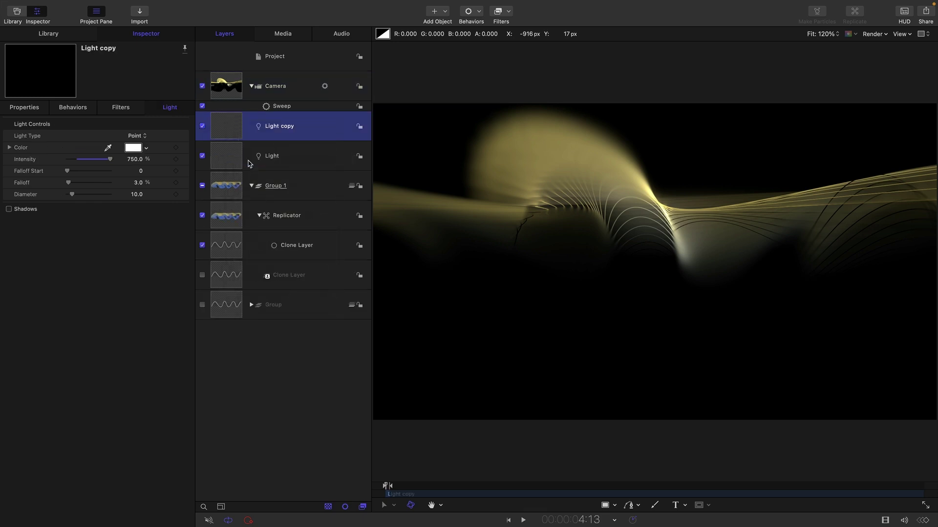
Step: Set Light copy's Position Z to -500 and replay from the start
click(26, 107)
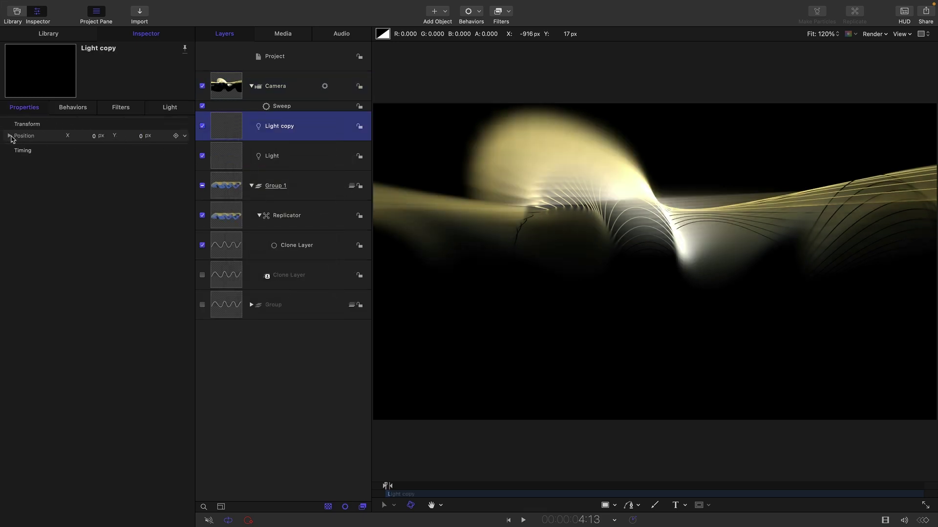
click(10, 136)
drag(135, 171, 135, 171)
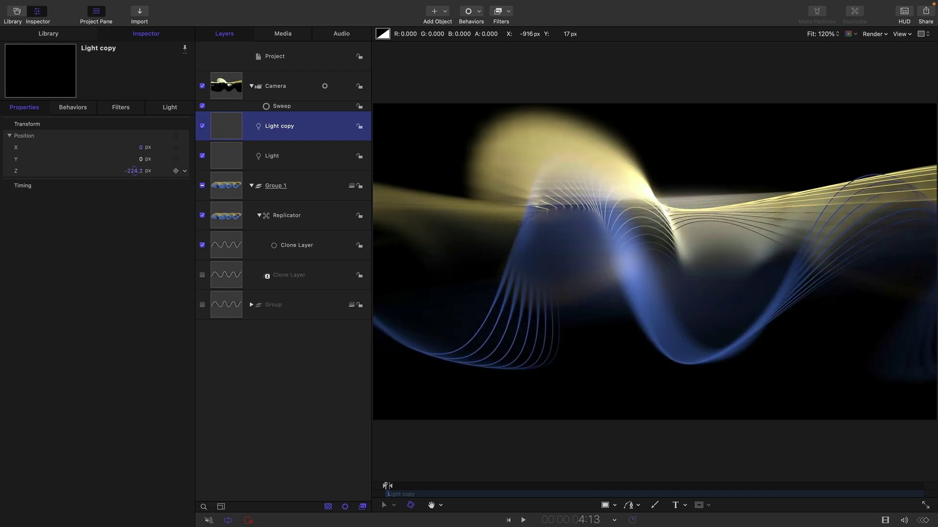
click(135, 171)
text(-500.0)
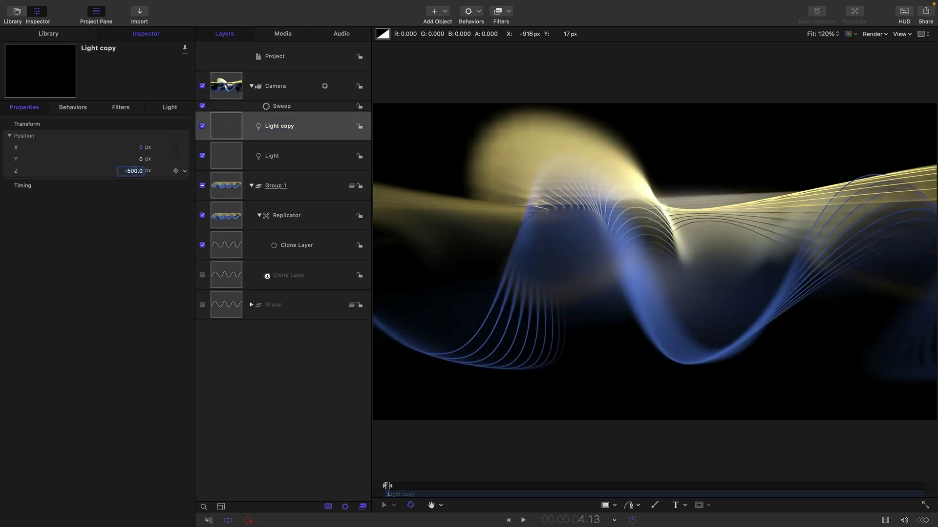
click(509, 521)
click(523, 520)
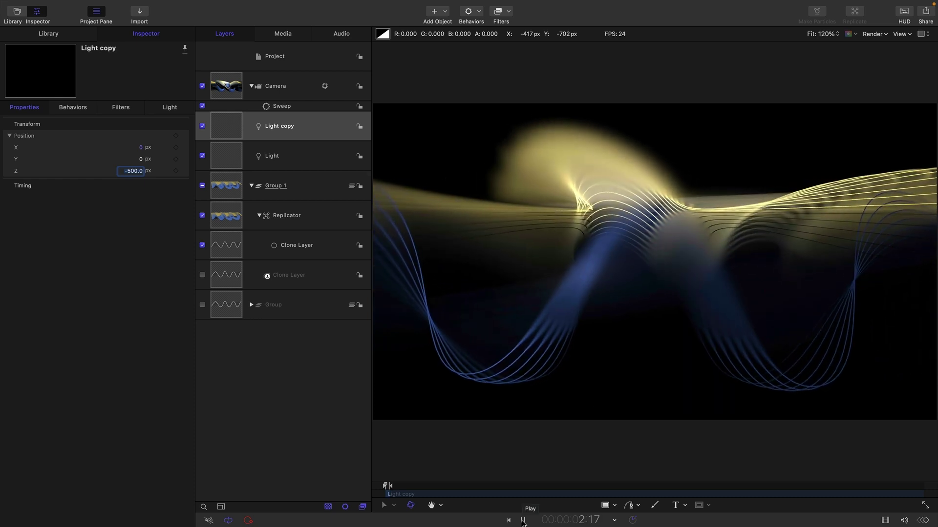
Step: Add a Color Solid generator in Group 2 and make that group flat 2D
click(522, 521)
key(super+2)
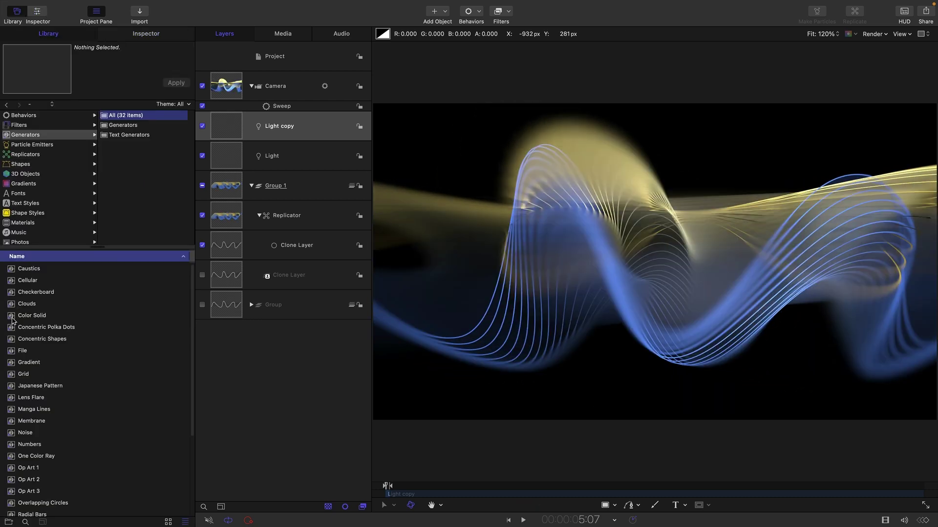
drag(13, 320, 237, 320)
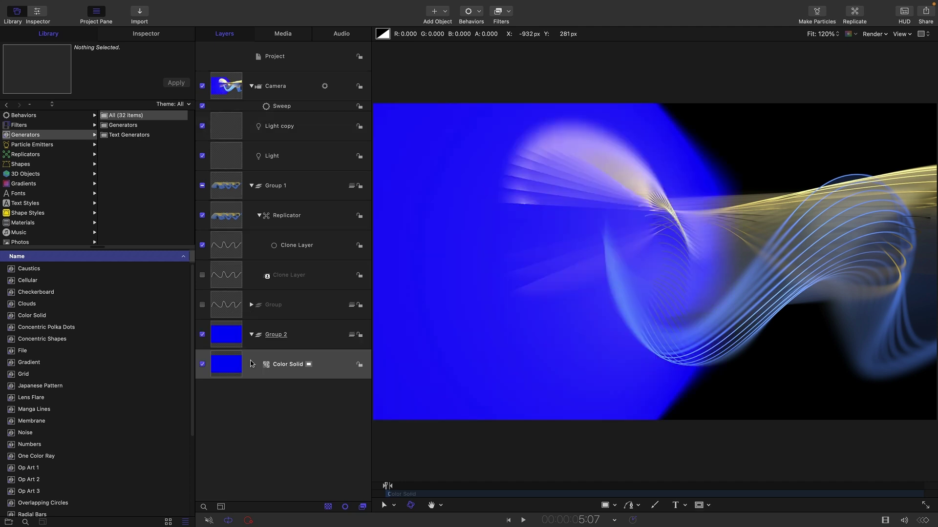
right_click(226, 343)
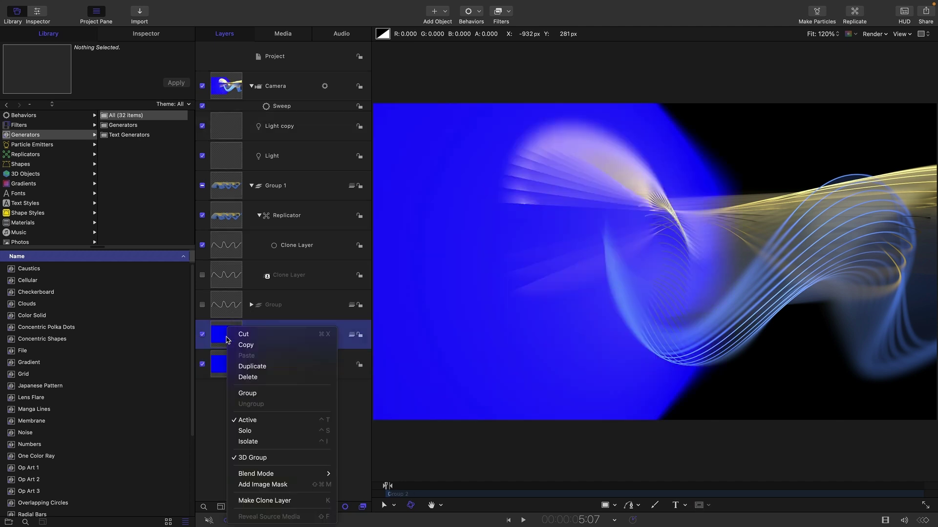
click(252, 458)
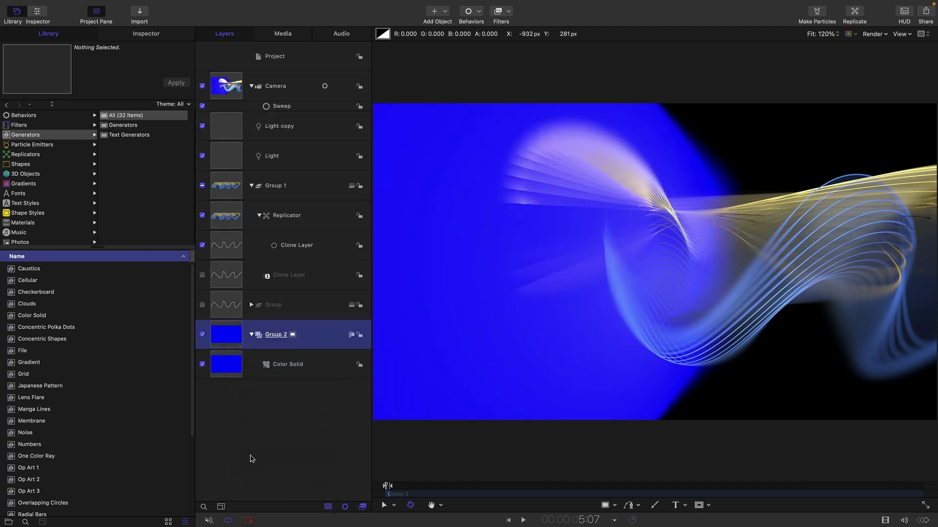
Step: Set the Color Solid's colour to black
click(217, 370)
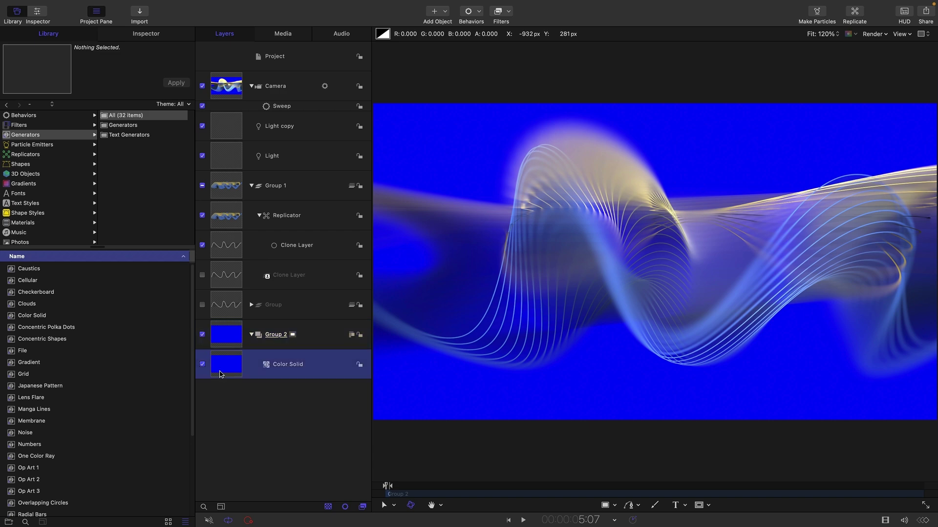
click(151, 37)
click(133, 171)
drag(381, 376, 200, 377)
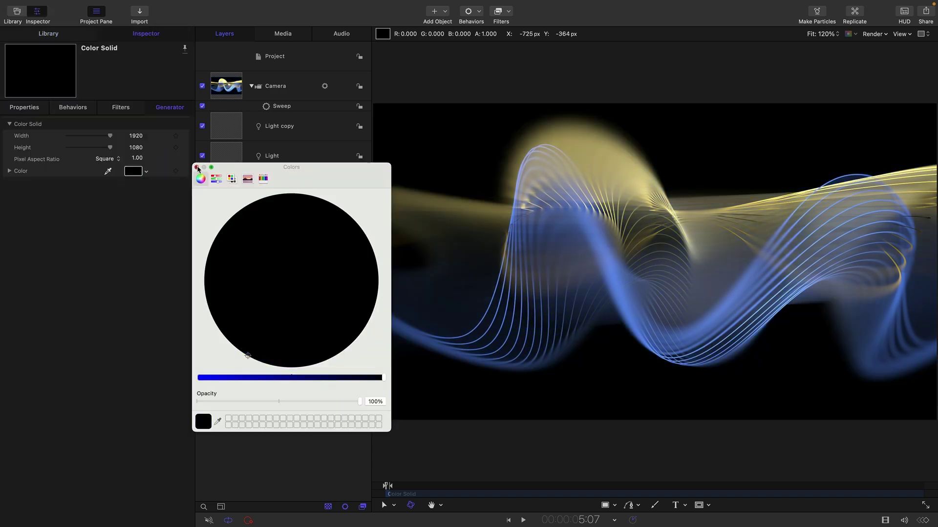
key(Escape)
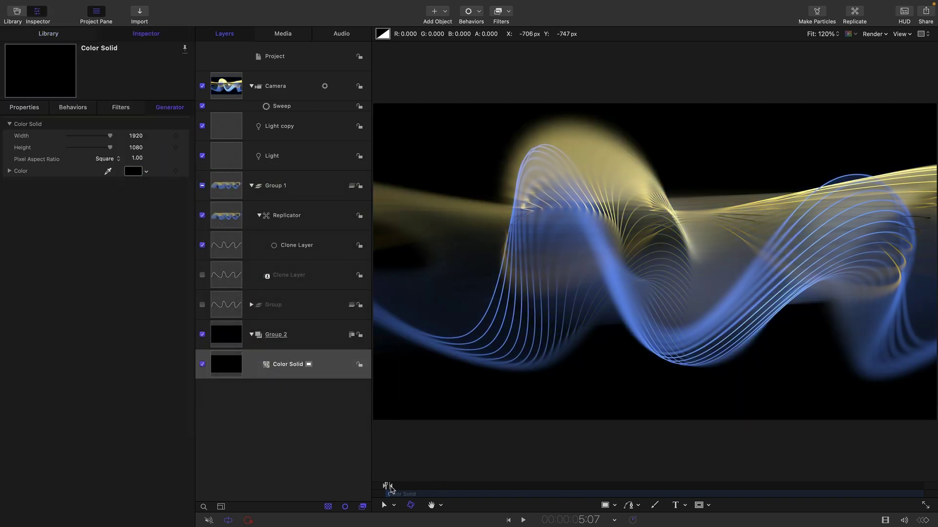
click(509, 521)
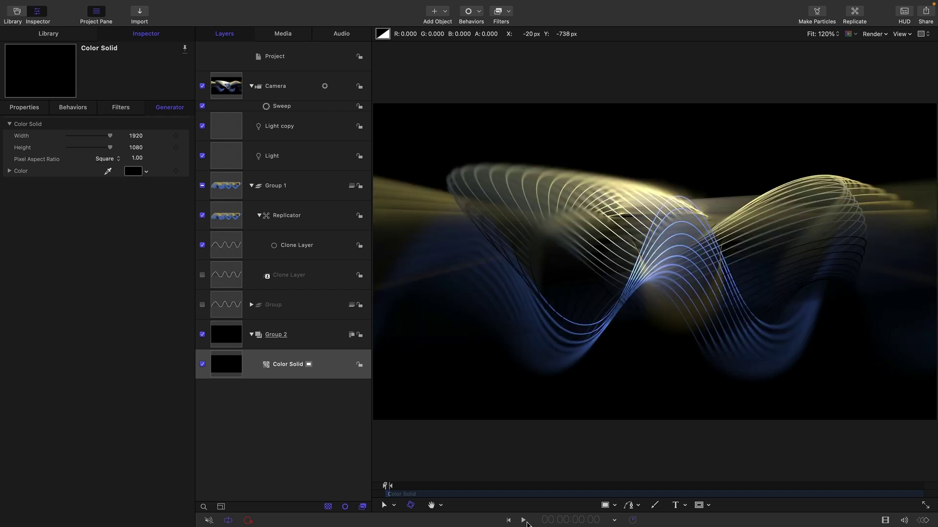
click(523, 521)
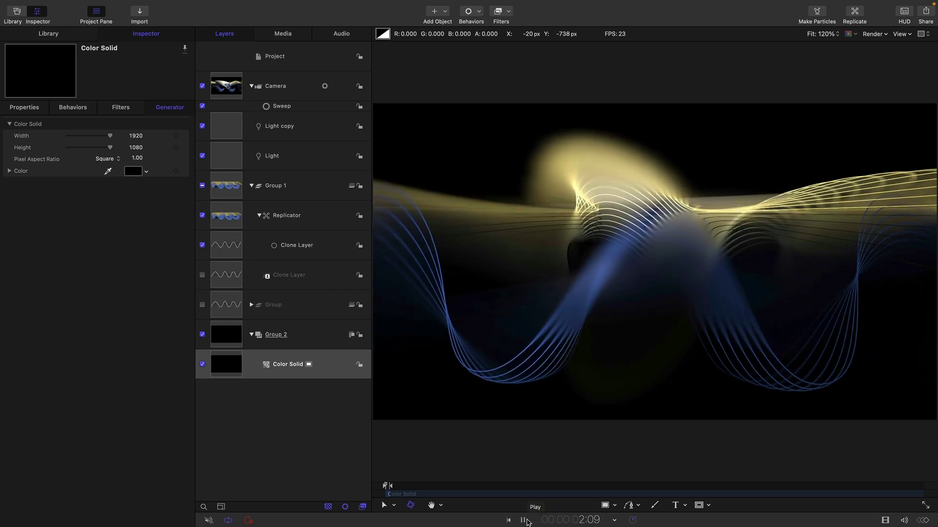
key(space)
click(881, 34)
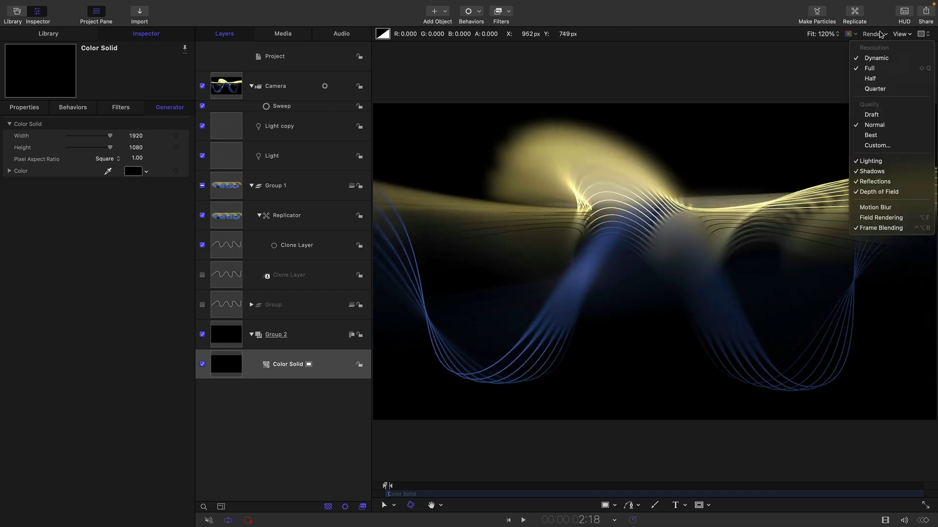
click(870, 135)
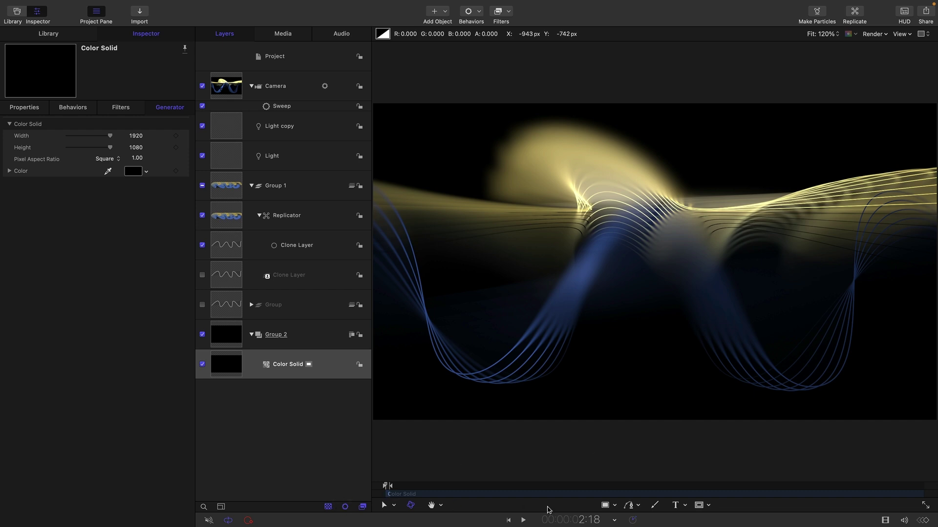
click(509, 520)
click(523, 520)
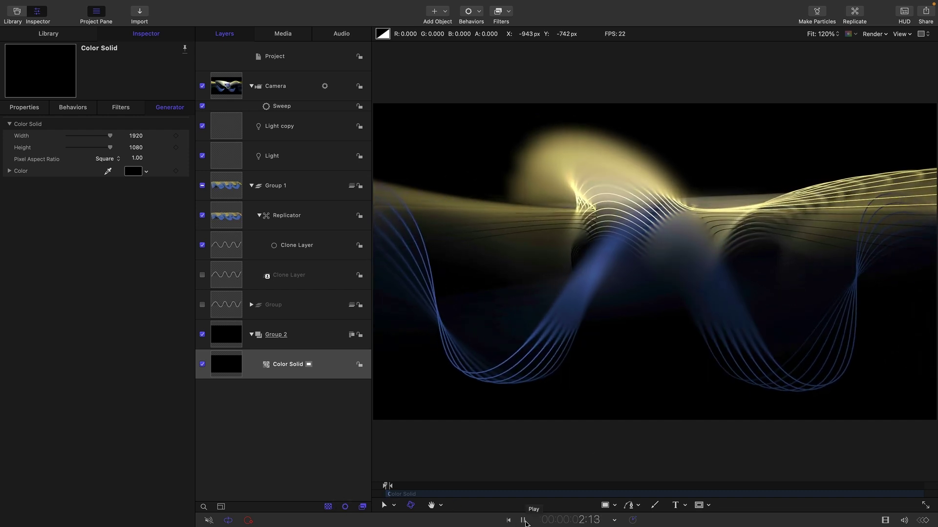
Step: Turn on Additive Blend for the Replicator, comparing on and off, then play the preview
key(space)
click(286, 215)
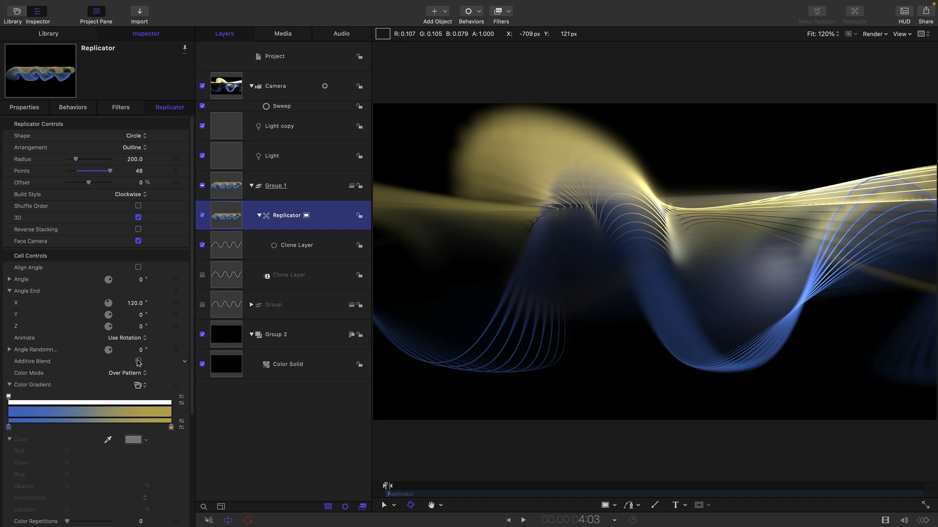
click(138, 362)
click(138, 362)
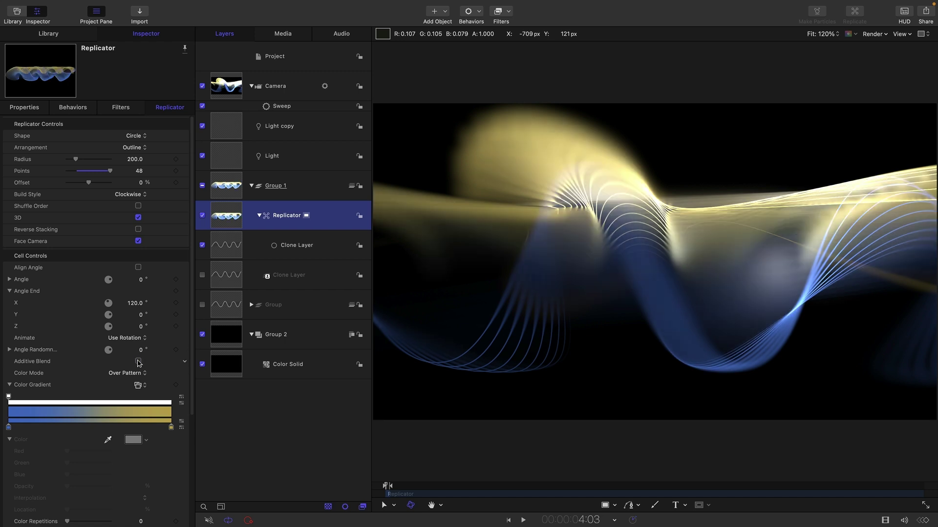
click(138, 362)
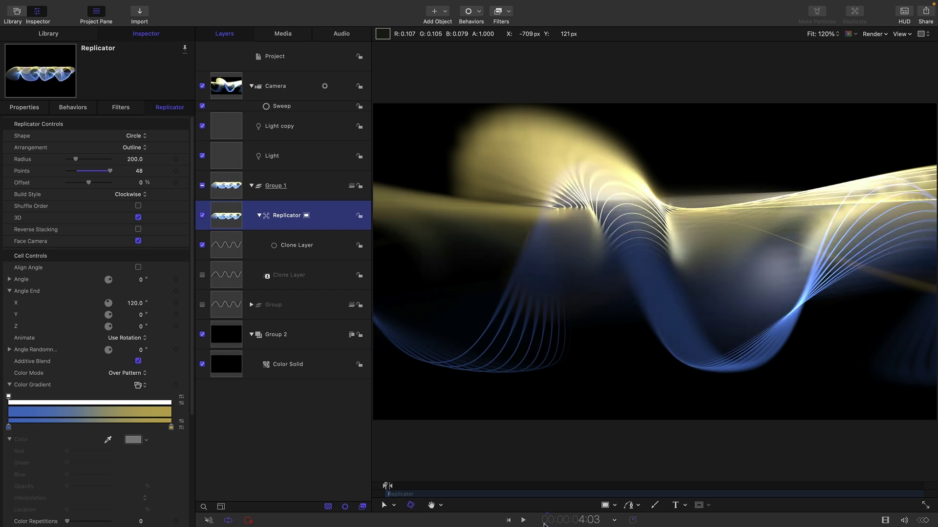
click(523, 520)
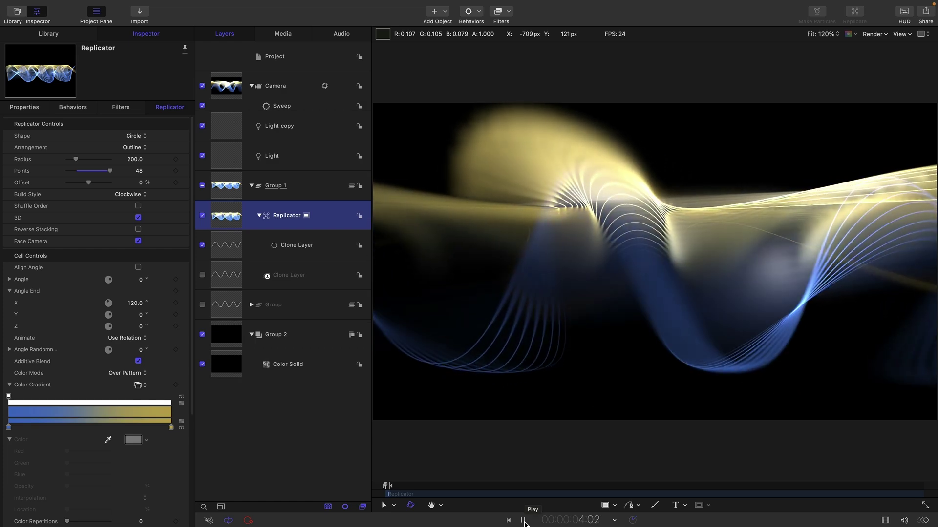
Step: Expand the Group, select the Bezier shape and toggle its Fill off and on
click(251, 305)
key(space)
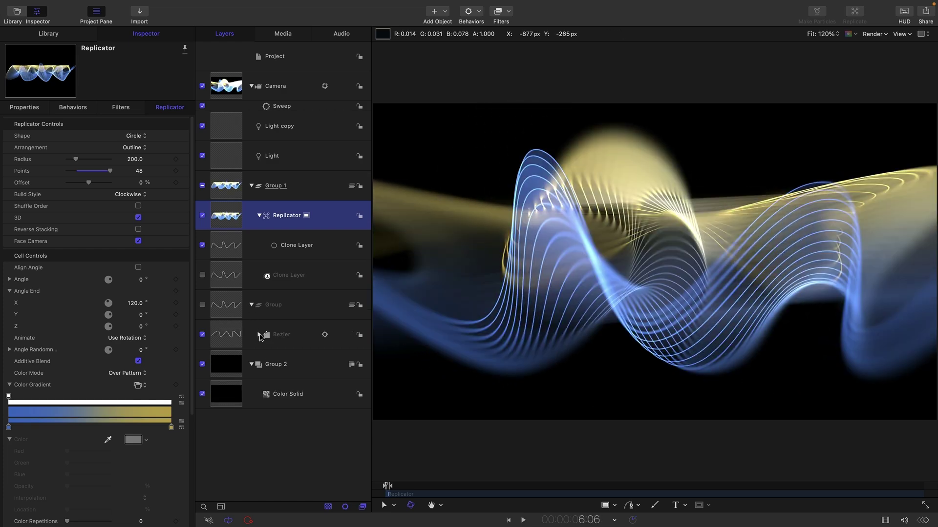
click(259, 335)
click(229, 341)
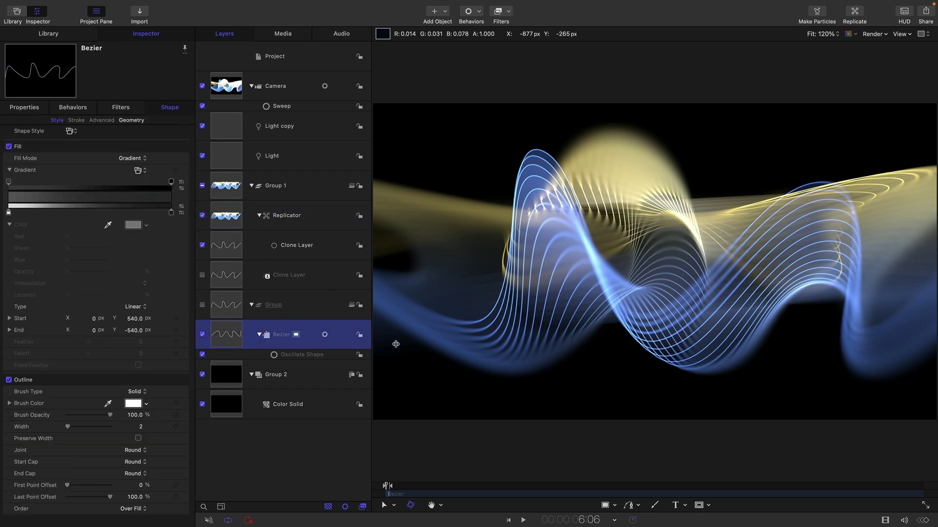
click(9, 146)
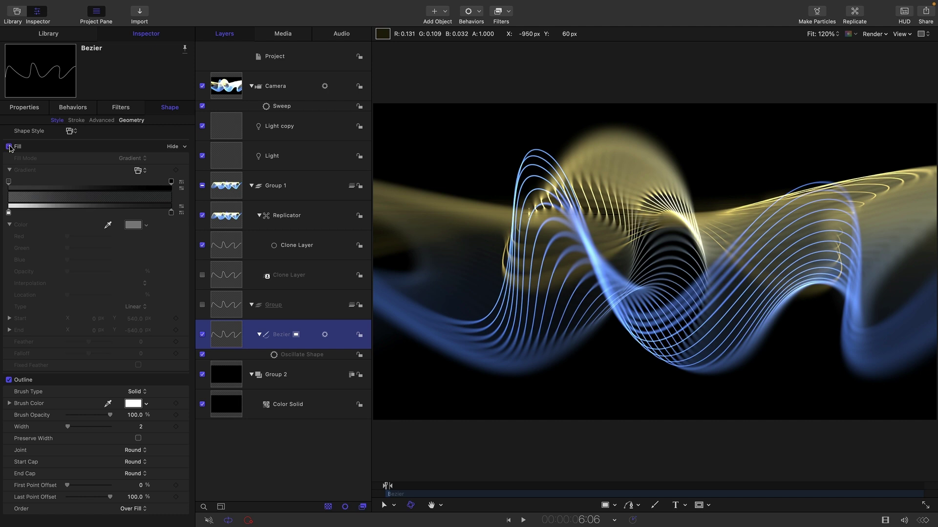
click(9, 146)
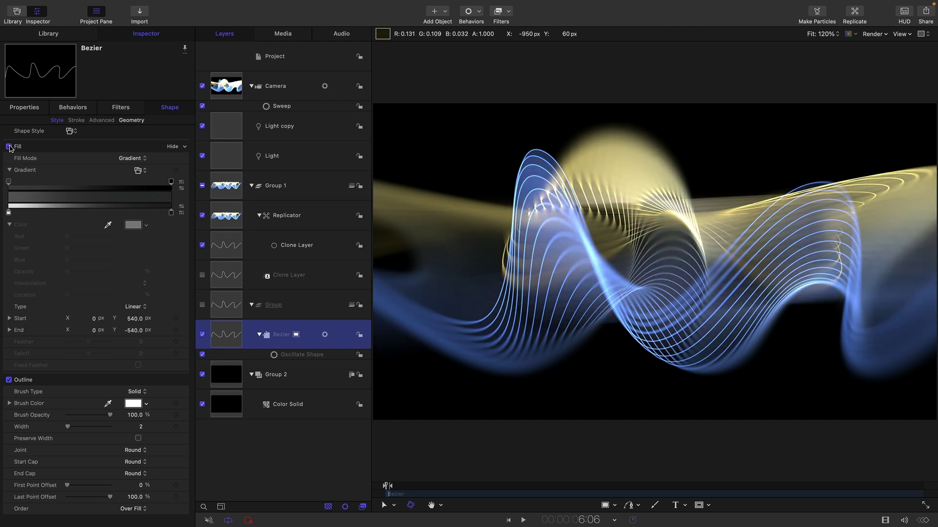
Step: Set the fill gradient's first opacity stop to 50% and replay from the start
click(9, 183)
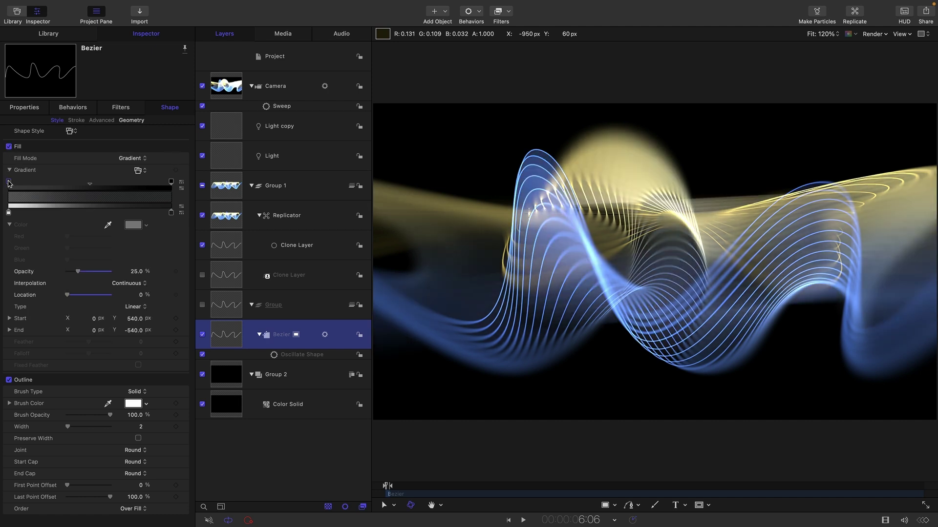
click(135, 272)
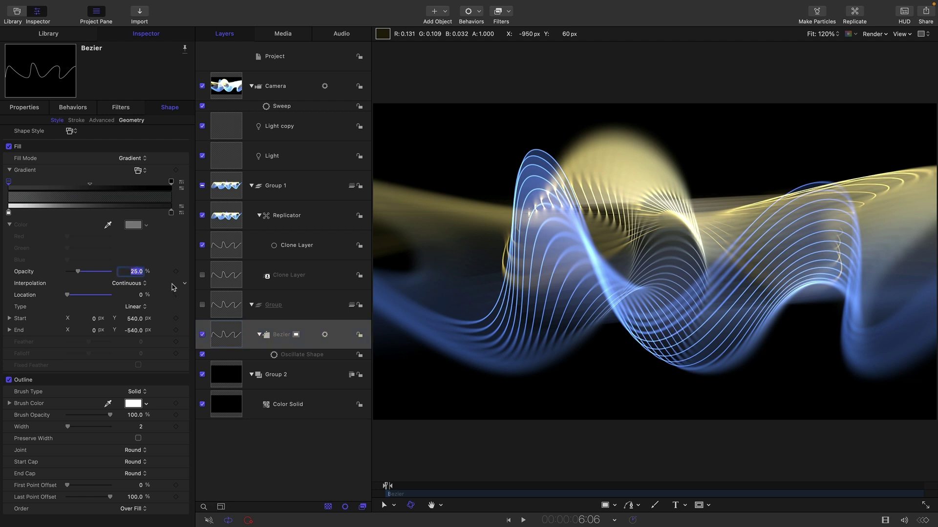
text(50)
key(Return)
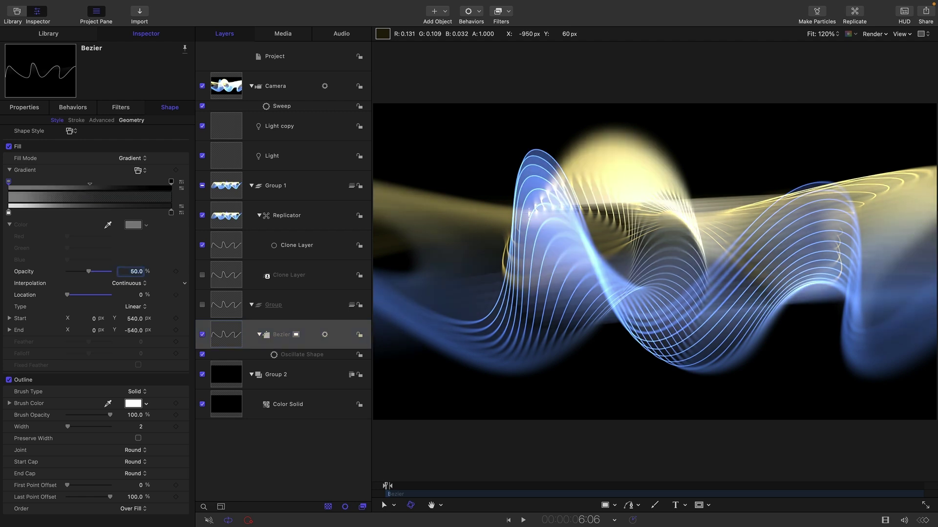
click(508, 521)
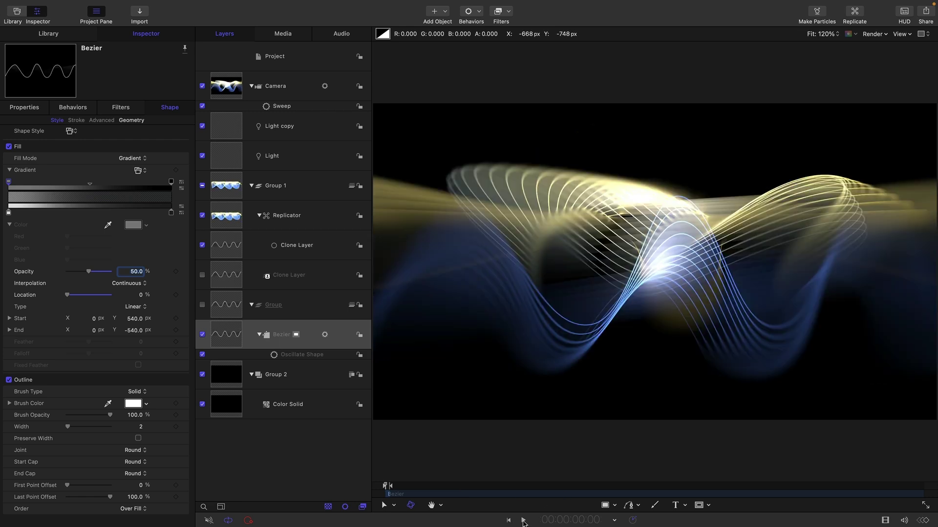
click(523, 521)
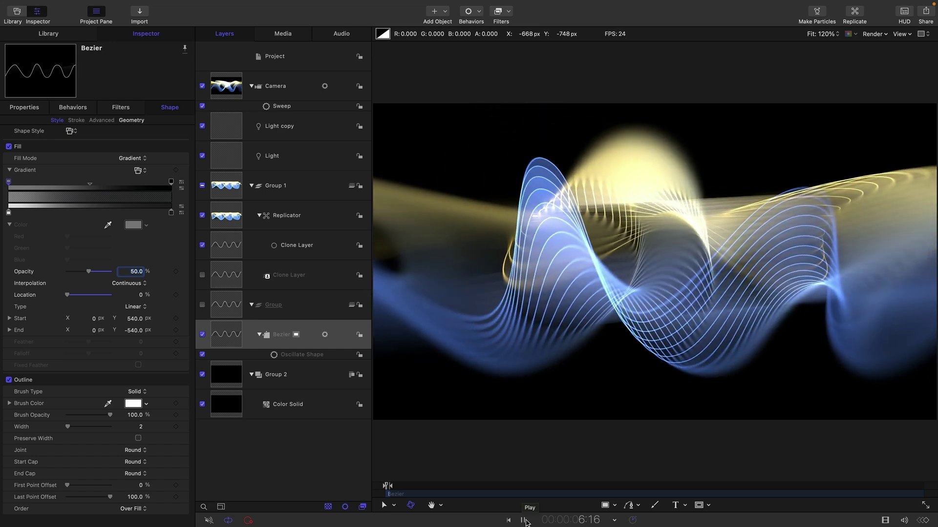
Step: Disable Oscillate Shape and add a Wriggle Shape behaviour to the Bezier
click(276, 361)
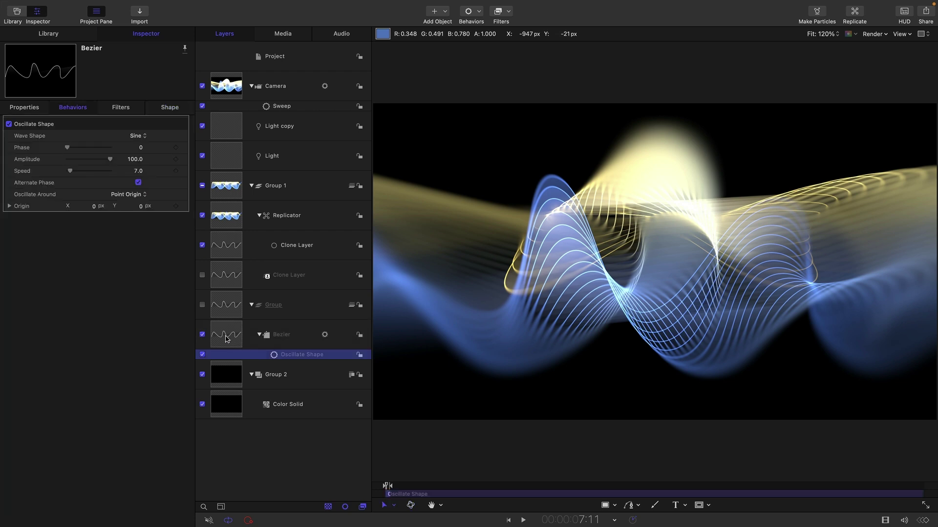
click(226, 339)
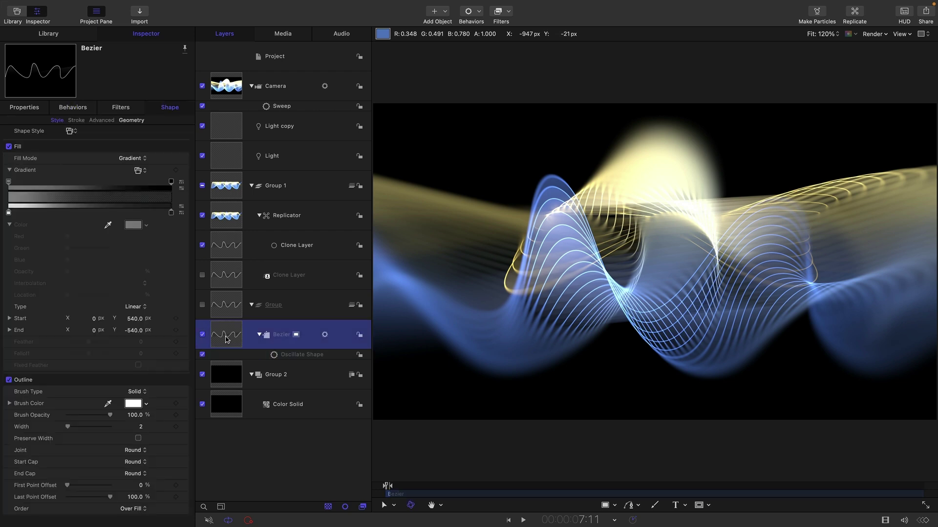
click(203, 355)
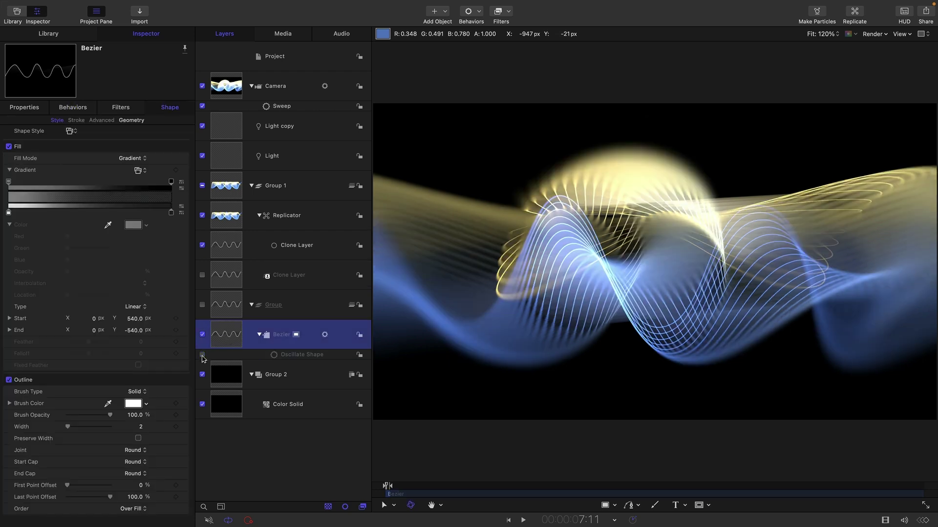
click(477, 15)
mouse_move(488, 114)
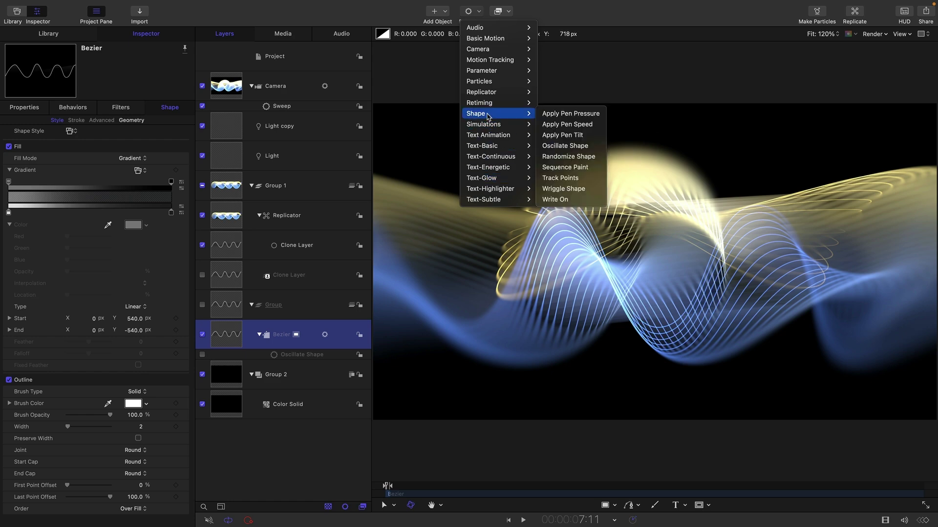
click(569, 190)
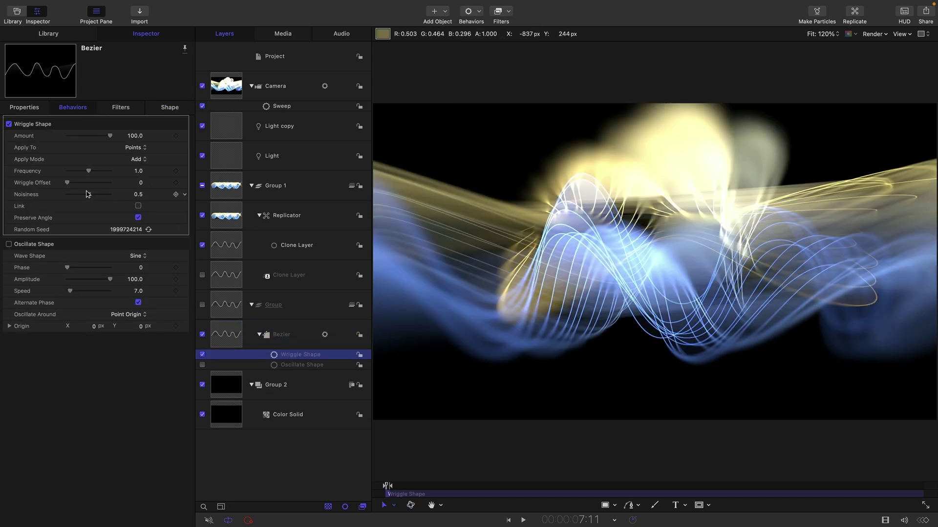
Step: Set wriggle noisiness 0, Points and Tangents, Add and Subtract, frequency 0.3
drag(88, 194, 3, 198)
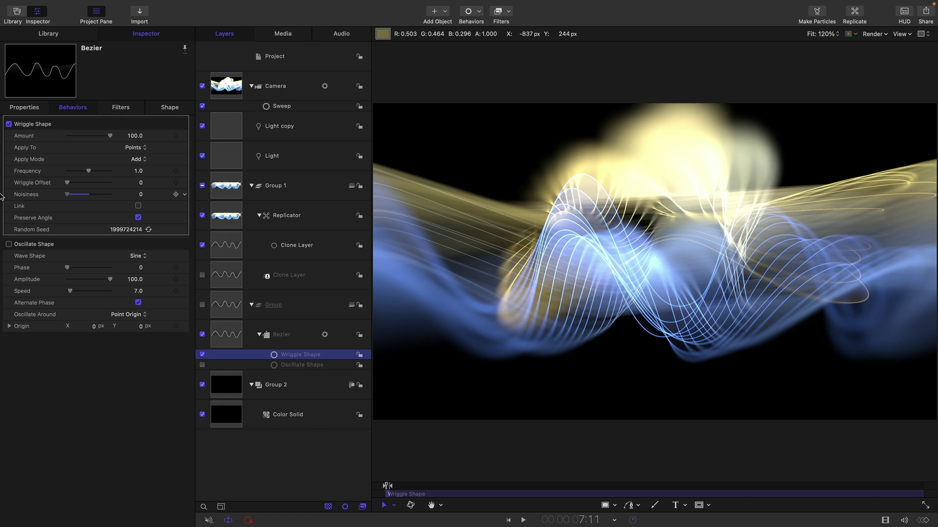
click(133, 148)
click(140, 171)
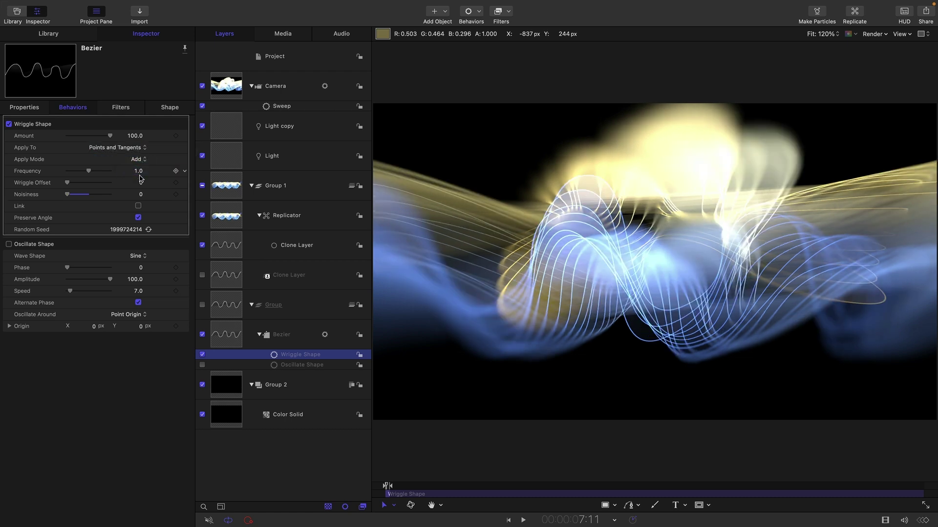
click(139, 161)
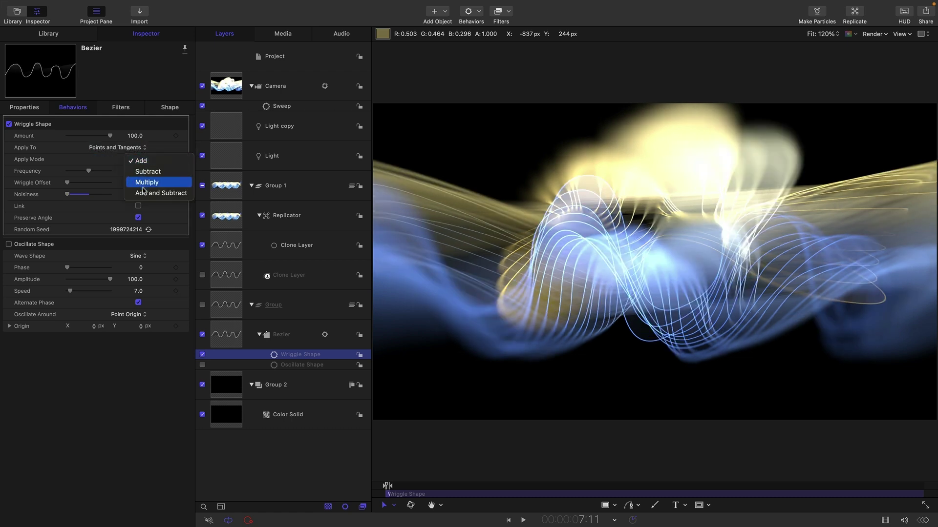
click(144, 194)
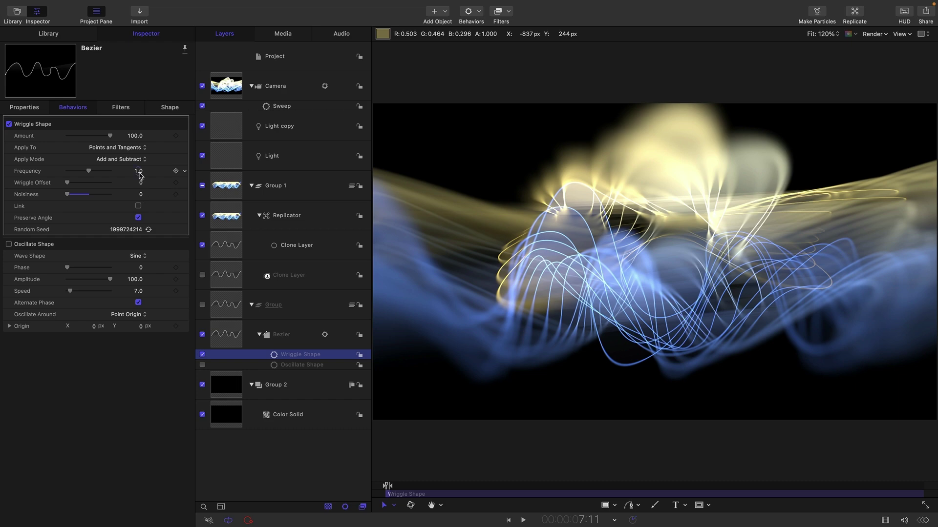
click(139, 171)
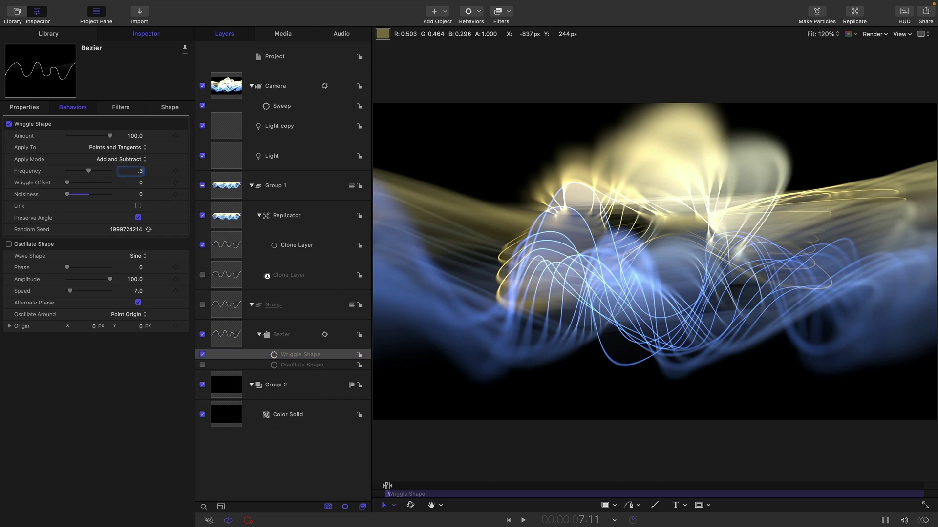
text(.3)
key(Return)
Step: Set the wriggle Amount to 360 and preview the animation from the start
click(523, 520)
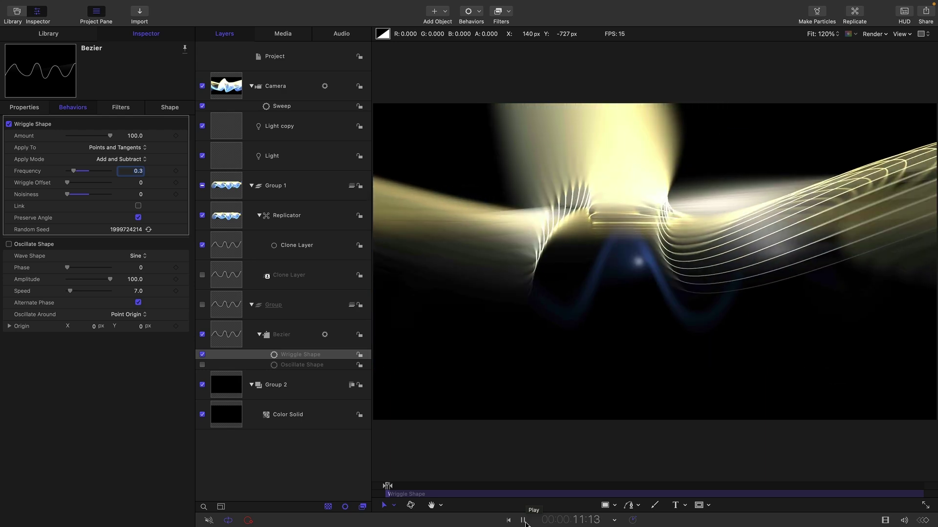
click(523, 520)
click(132, 136)
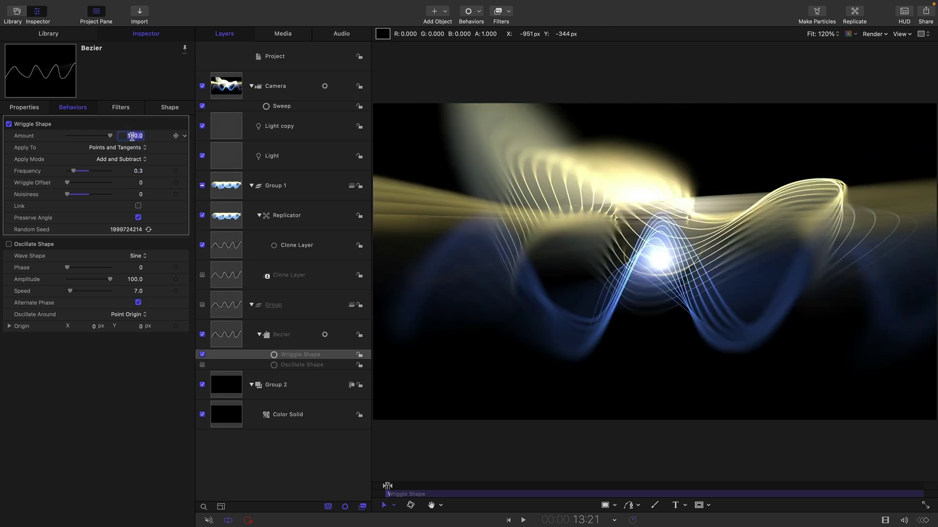
text(360.0)
key(Return)
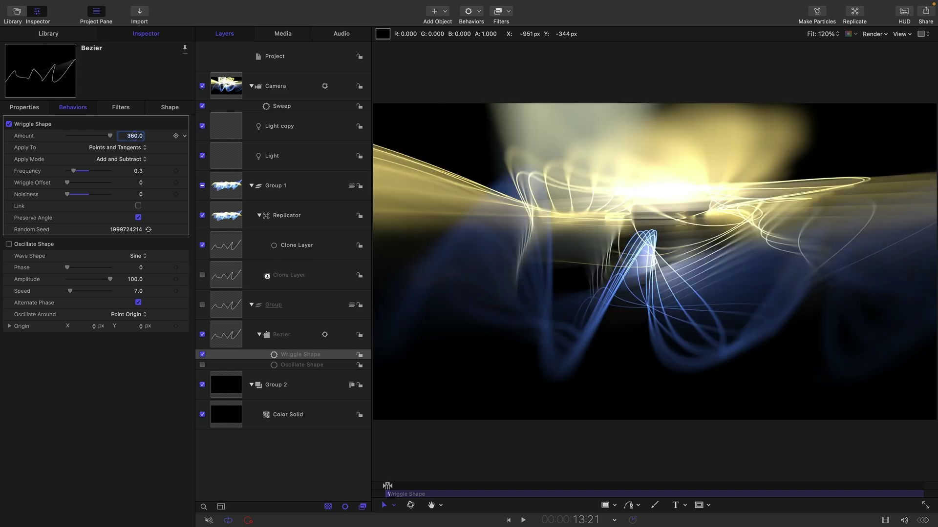
click(508, 520)
click(523, 521)
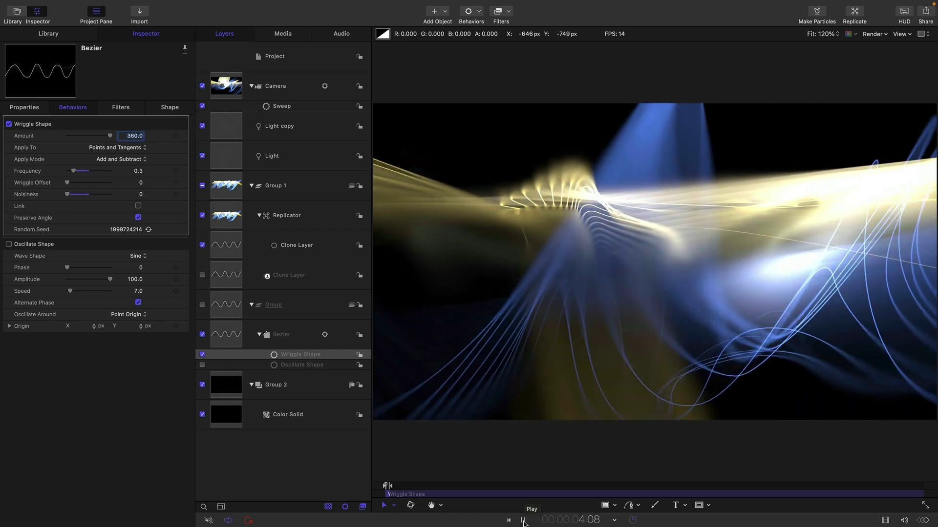
click(523, 521)
click(828, 345)
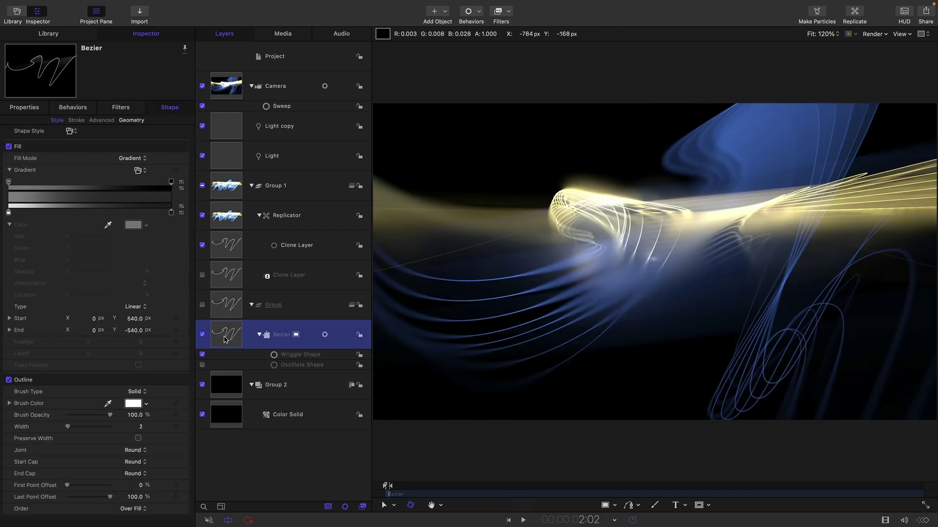
Step: Apply a Fade In/Fade Out behaviour with 20-frame fade in and out to the Bezier
click(475, 10)
mouse_move(484, 40)
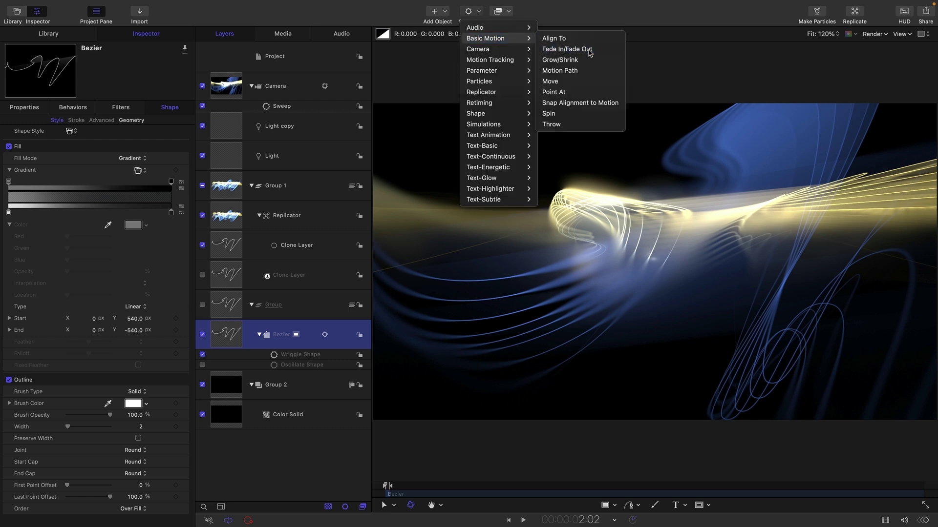
click(566, 49)
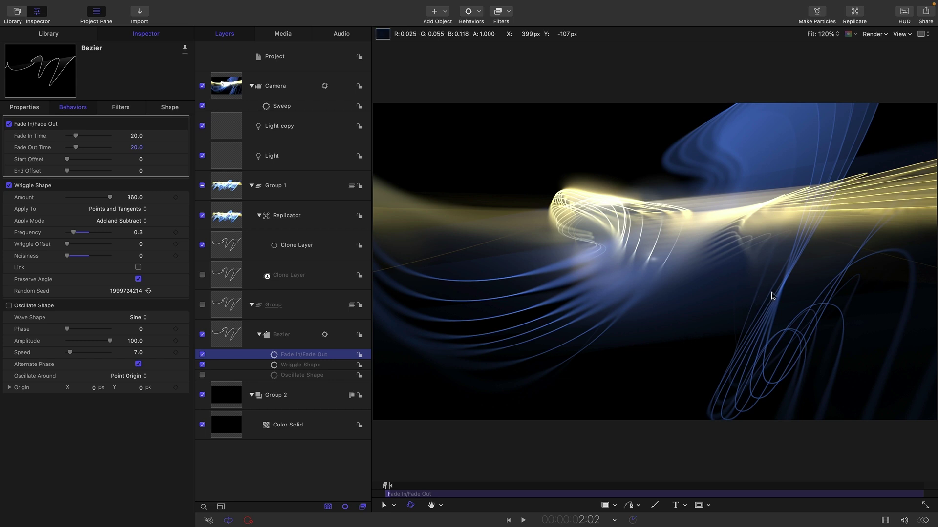
Step: Set the Replicator's Points to 128, disable Wriggle Shape and re-enable Oscillate Shape
click(227, 215)
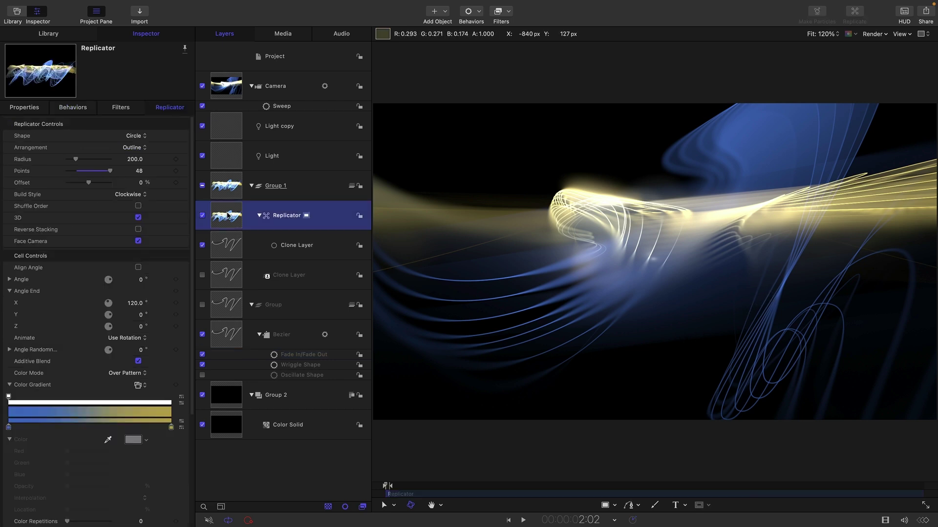
click(139, 171)
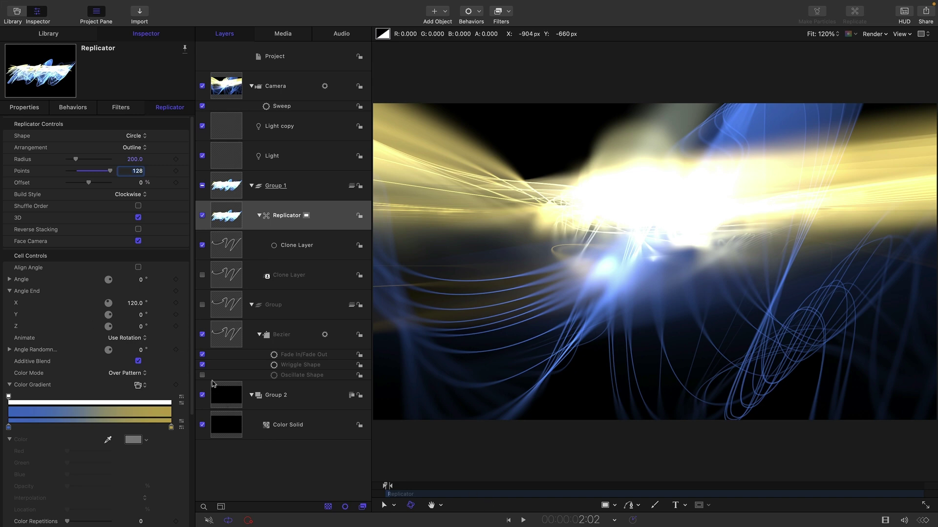
click(202, 365)
click(203, 375)
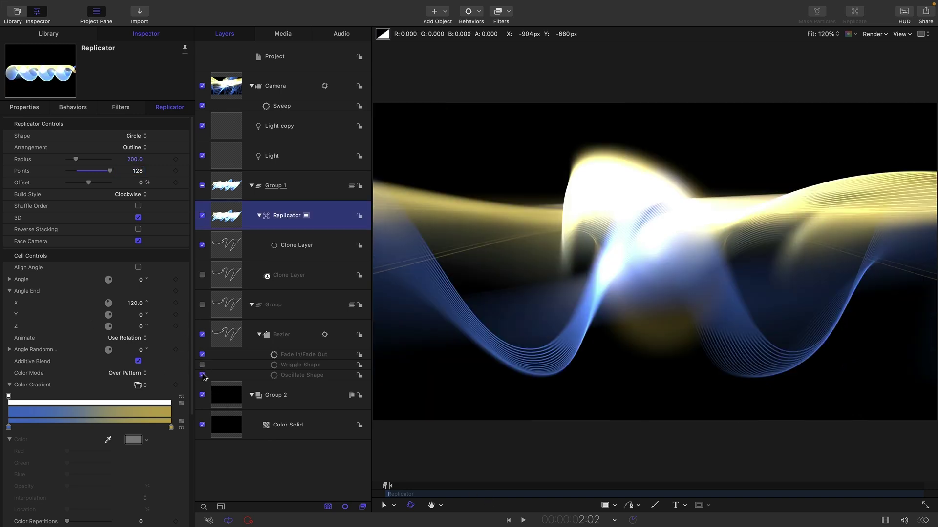